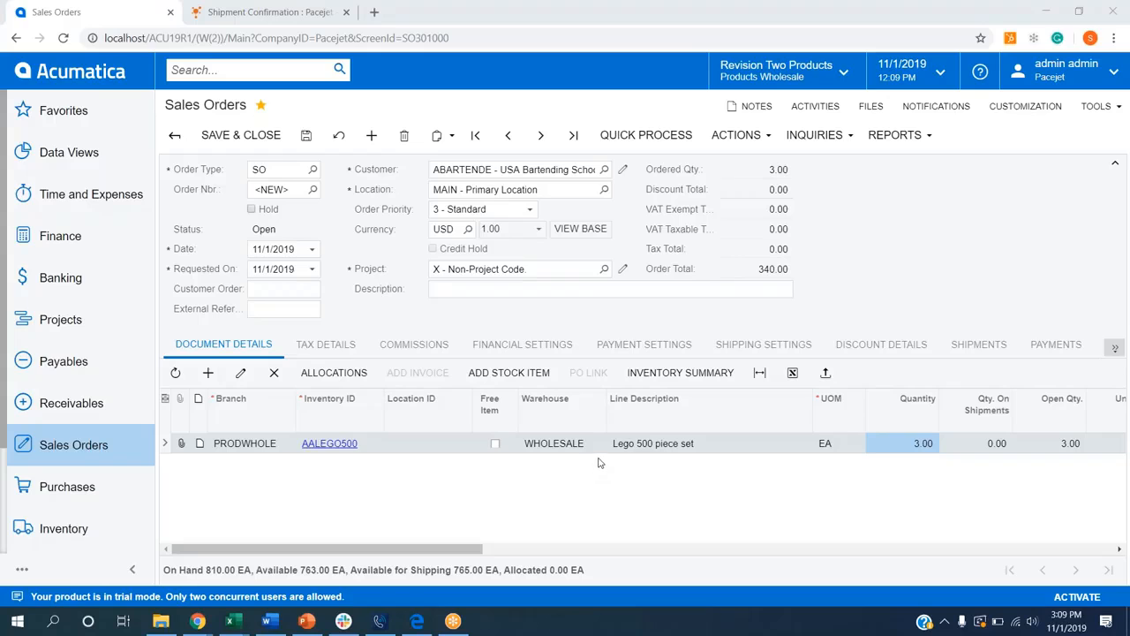
Step: In the order's shipping settings, shop for rates and select the UPSGROUND carrier rate, then clear Use Customer's Account
left_click(763, 348)
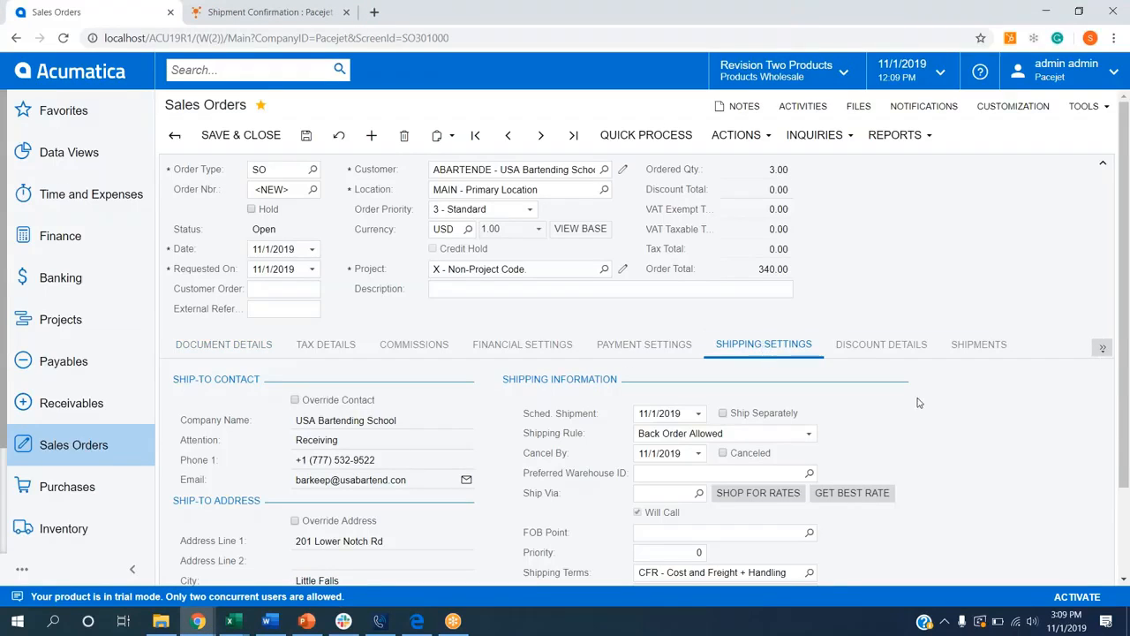
scroll(915, 401, "down", 2)
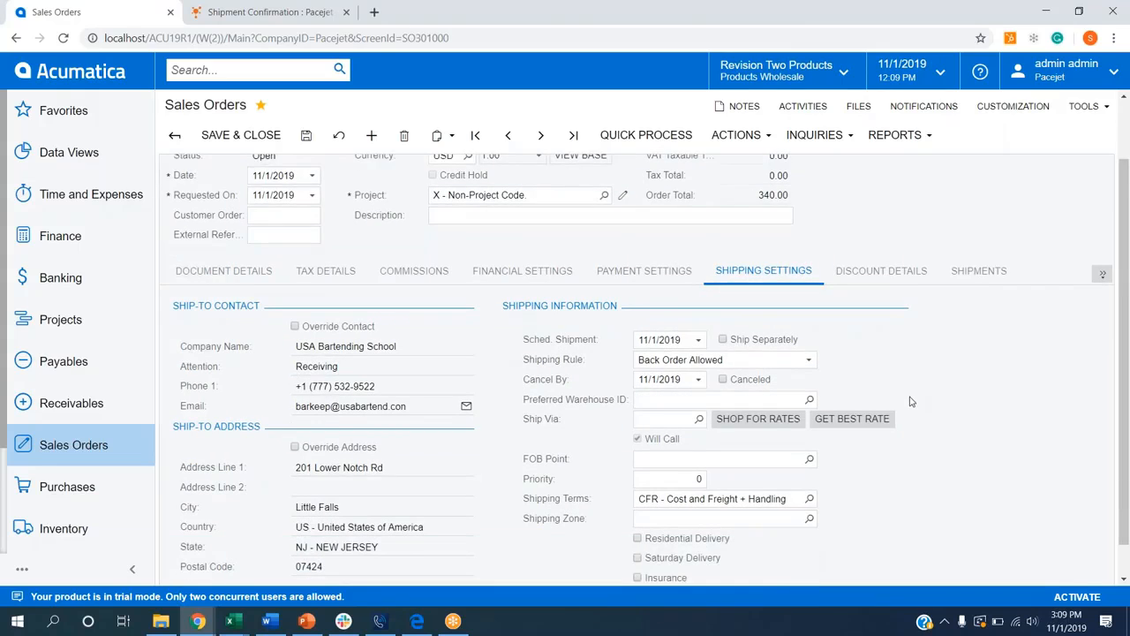
scroll(914, 401, "down", 1)
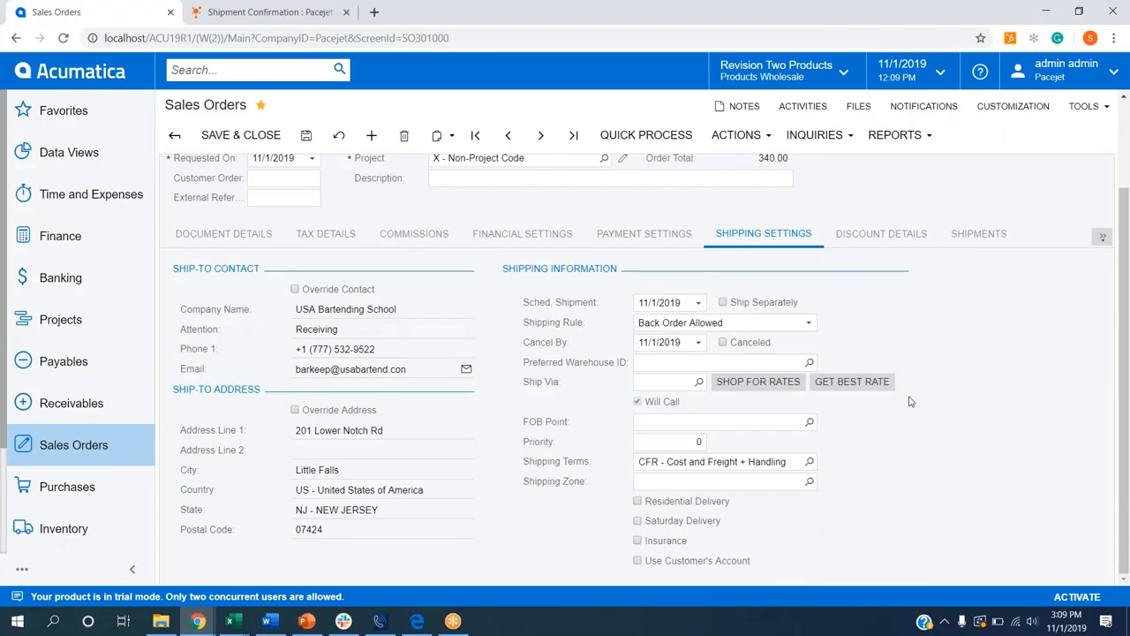
left_click(752, 383)
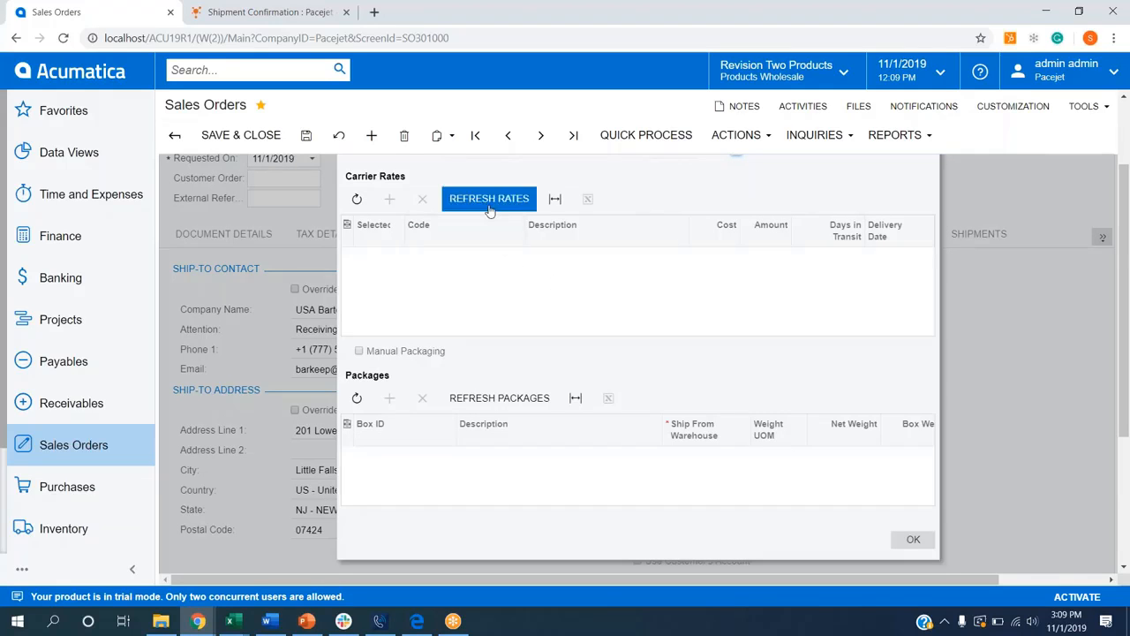
left_click(488, 200)
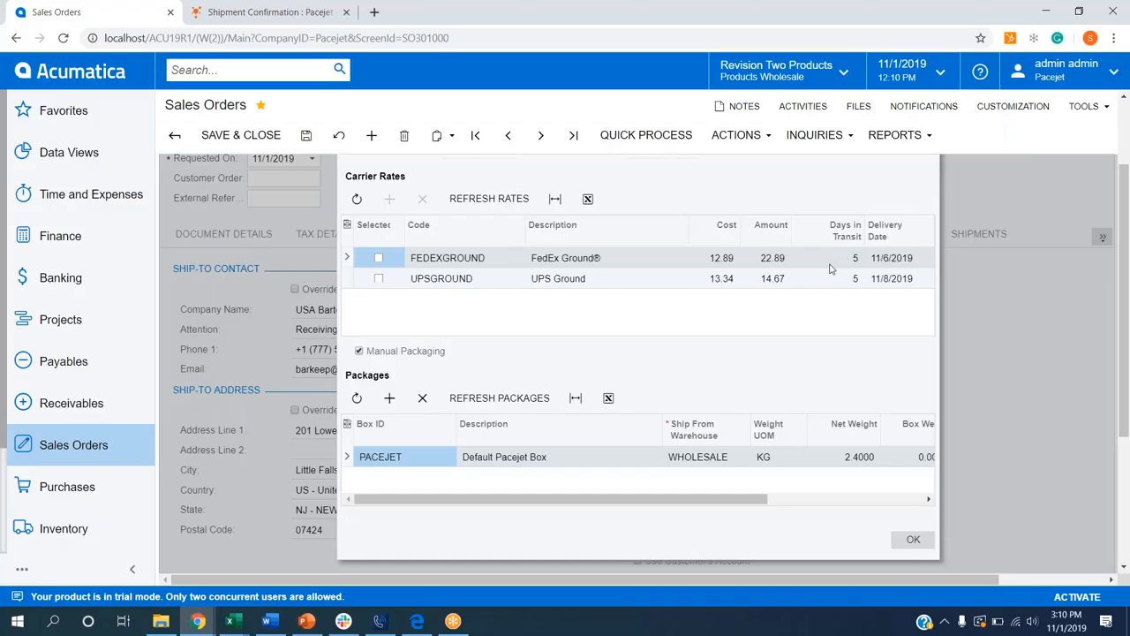
left_click(379, 278)
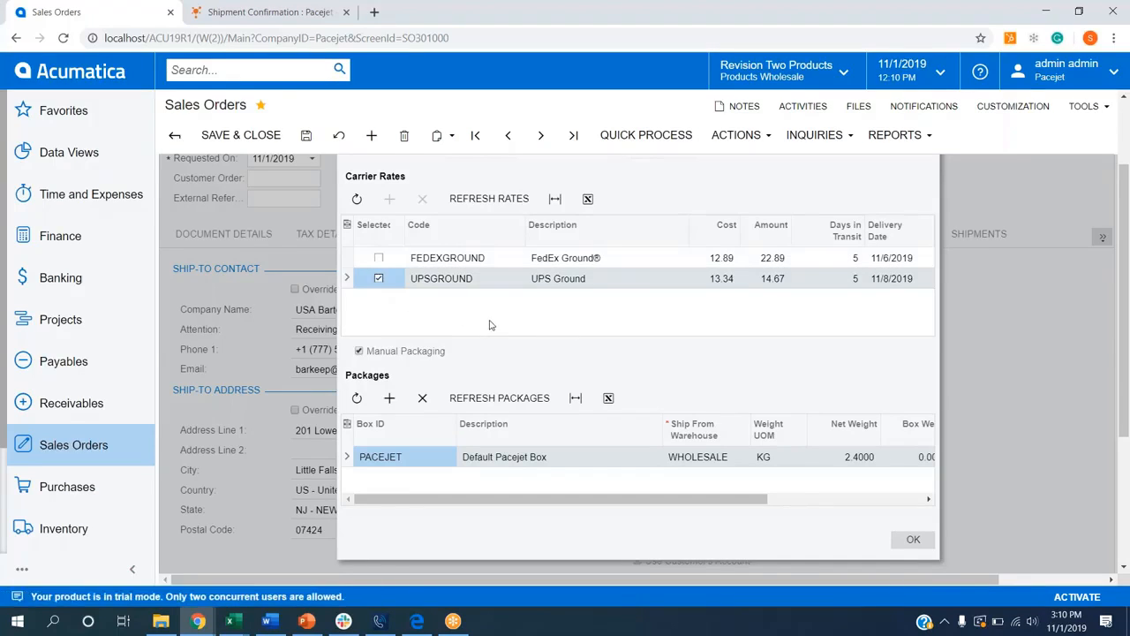
left_click(909, 539)
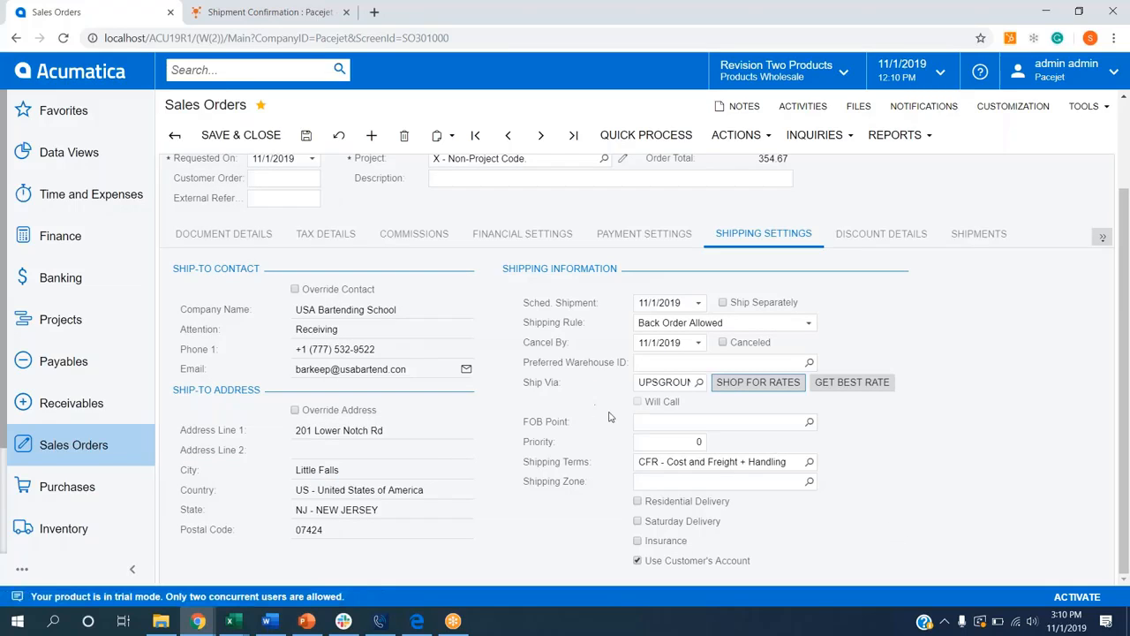
left_click(637, 561)
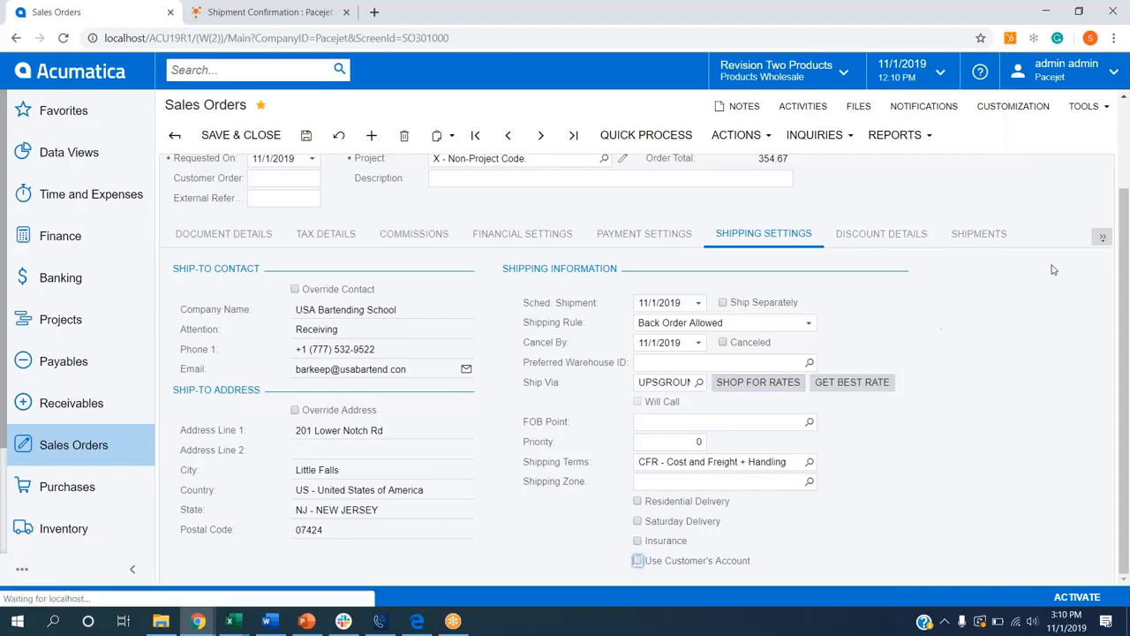
Step: Review the sales order's totals and freight info
left_click(1102, 236)
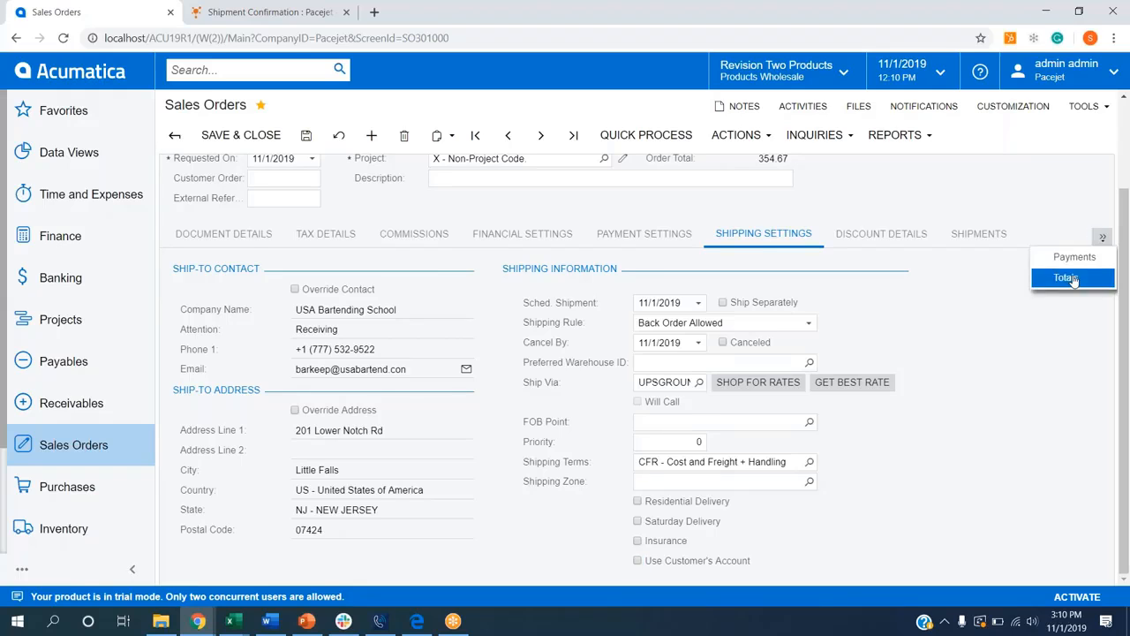
left_click(1070, 276)
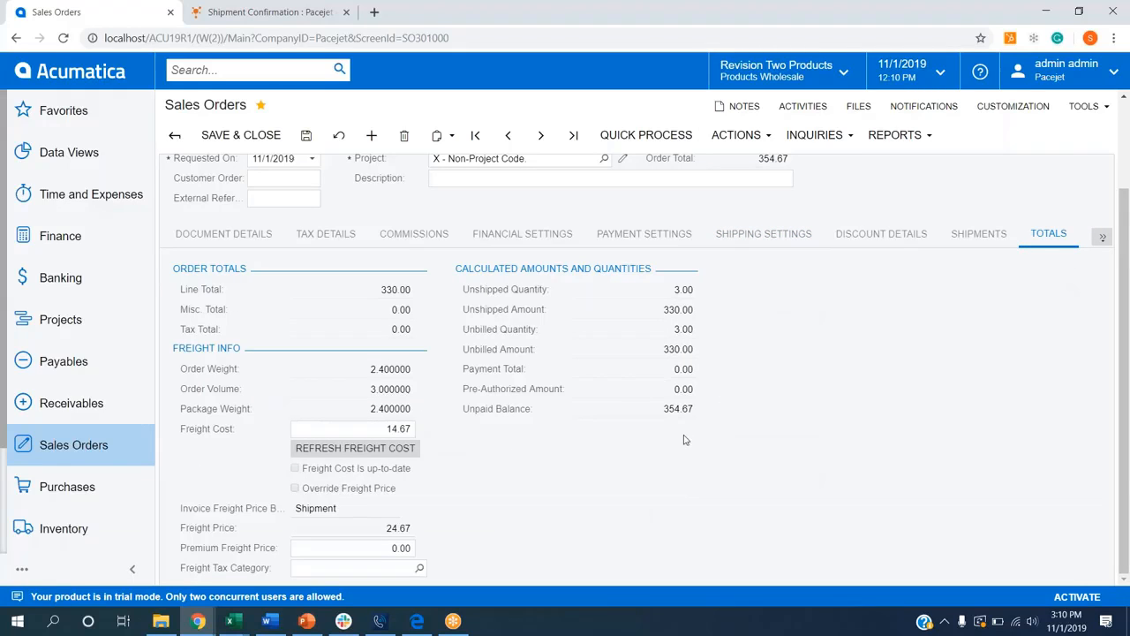
left_click(778, 241)
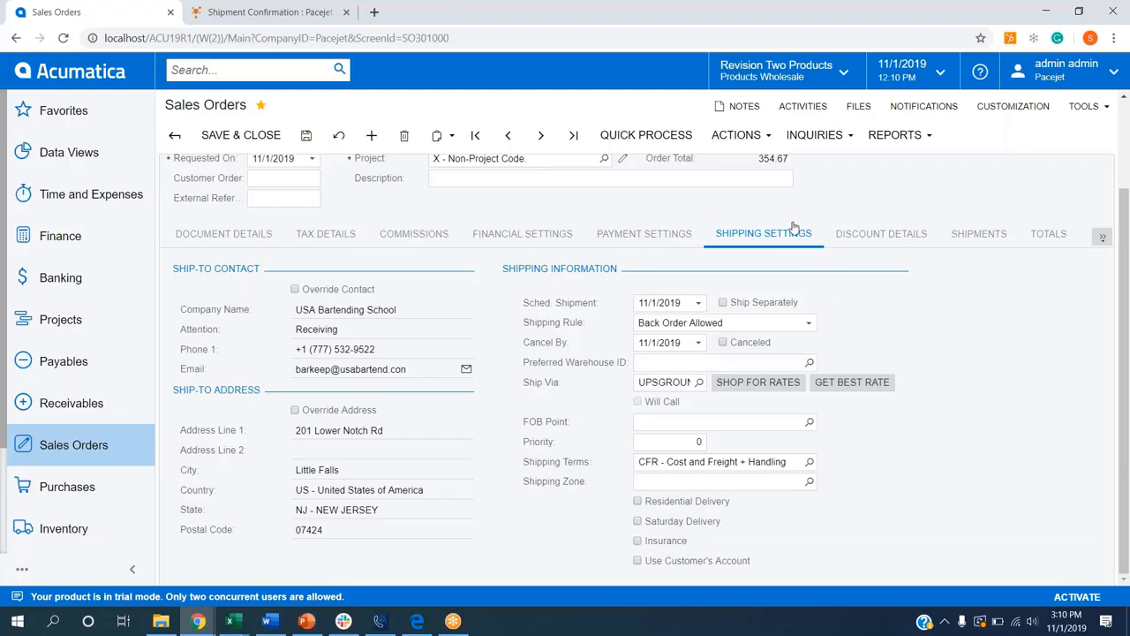
Step: Create a shipment from the sales order for 11/1/2019 from the WHOLESALE warehouse and confirm the shipment
left_click(749, 145)
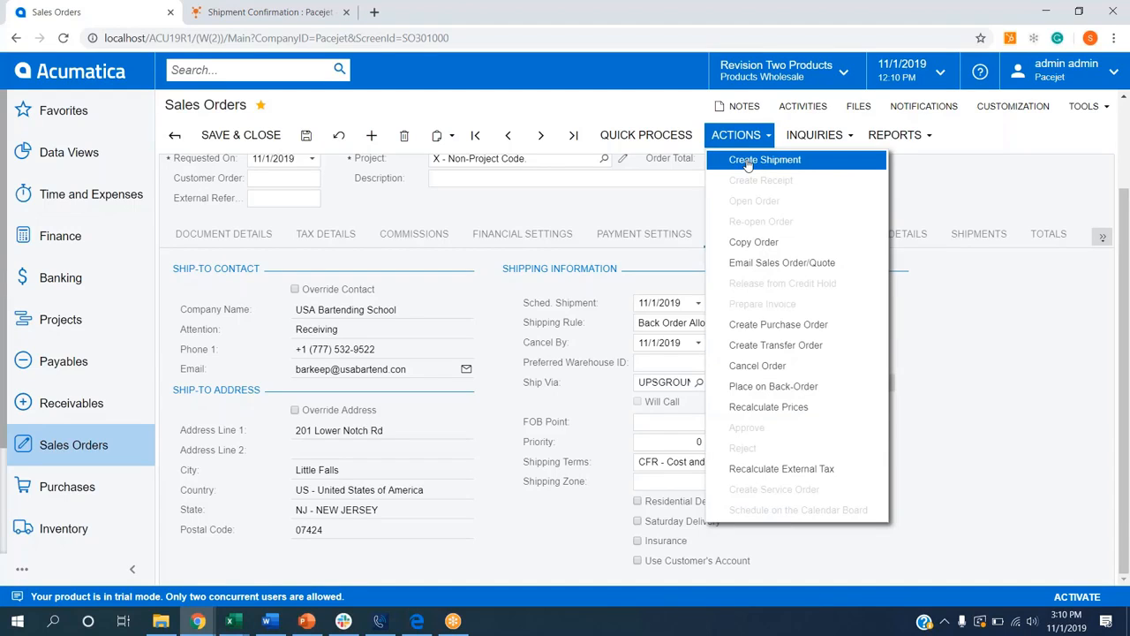
left_click(748, 162)
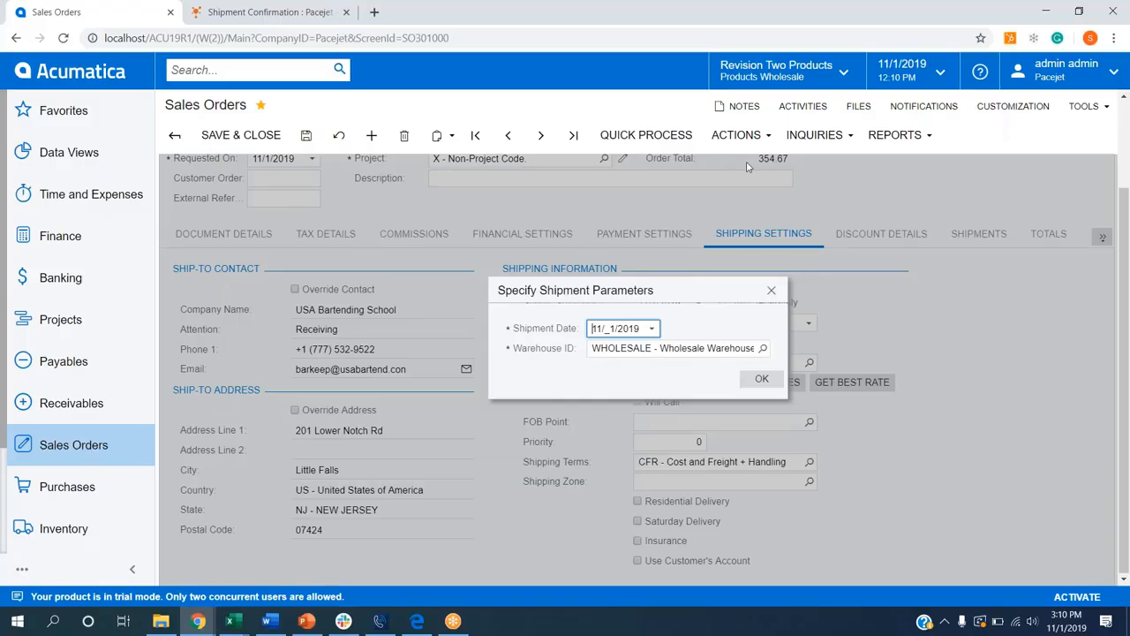
left_click(761, 378)
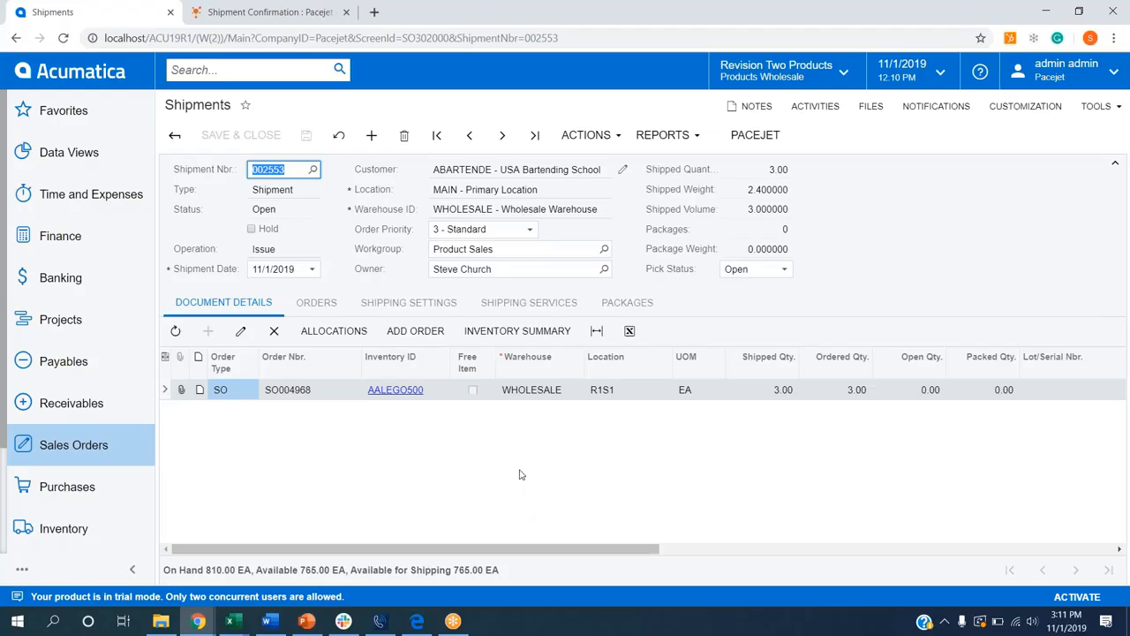
left_click(588, 141)
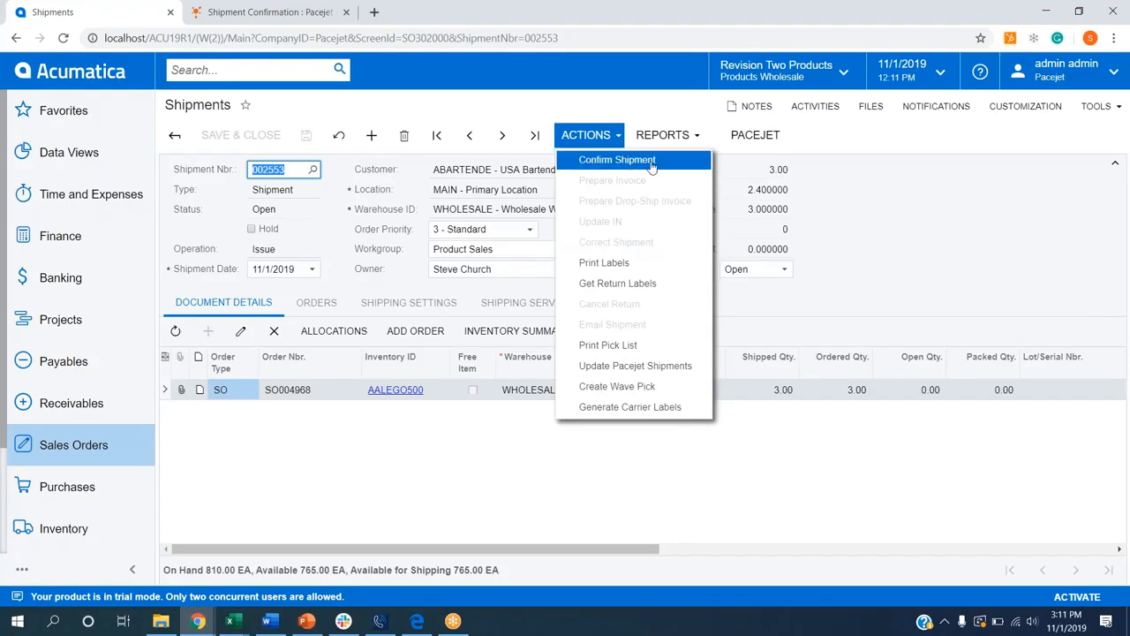
left_click(620, 160)
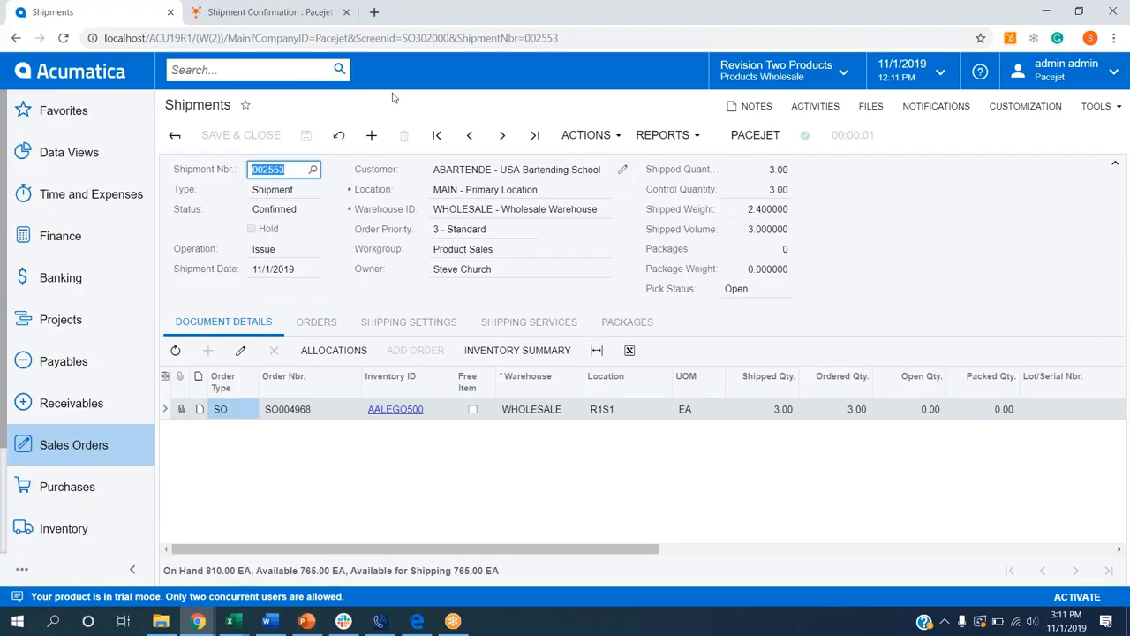
Step: Switch to Pacejet and open shipment 002553 on the Rate & Ship page from the shipping workbench
left_click(284, 12)
left_click(150, 70)
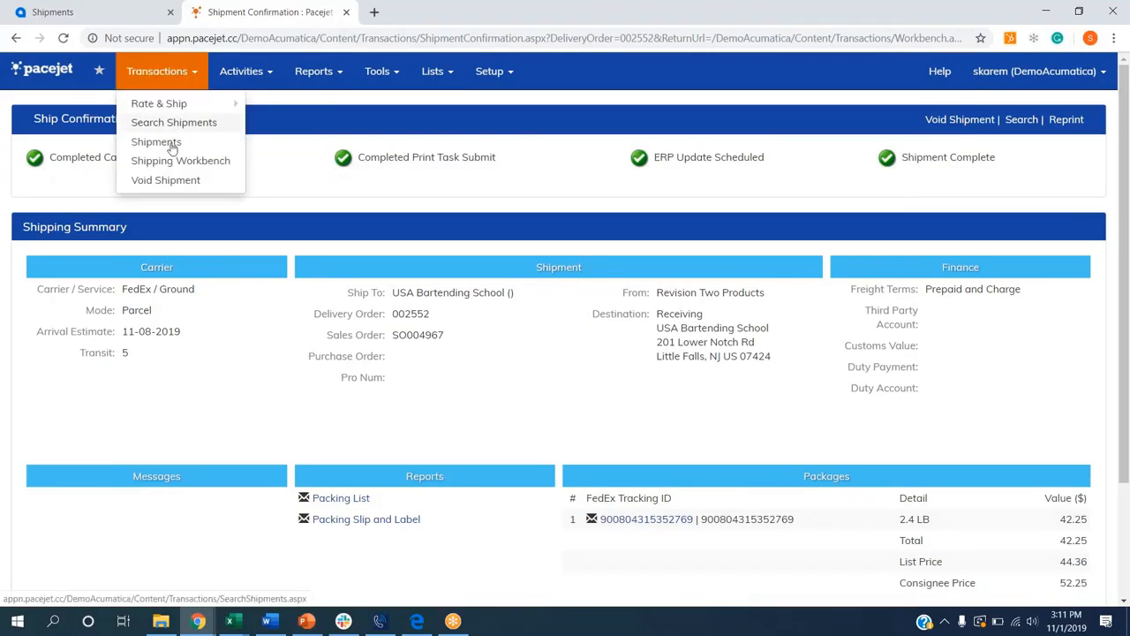
left_click(172, 143)
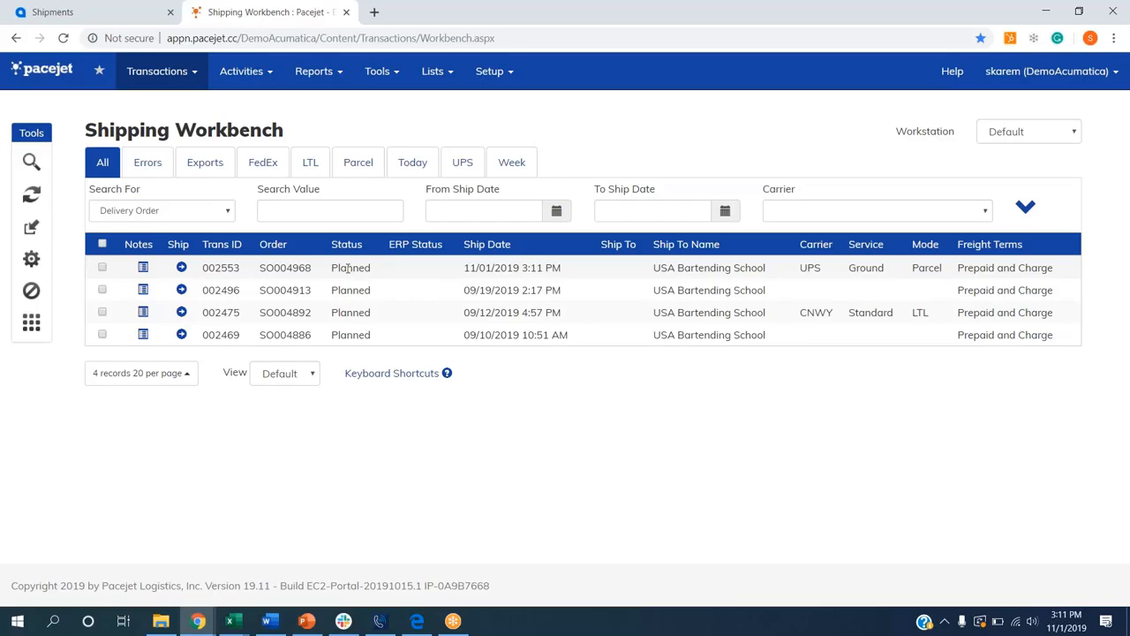
left_click(181, 268)
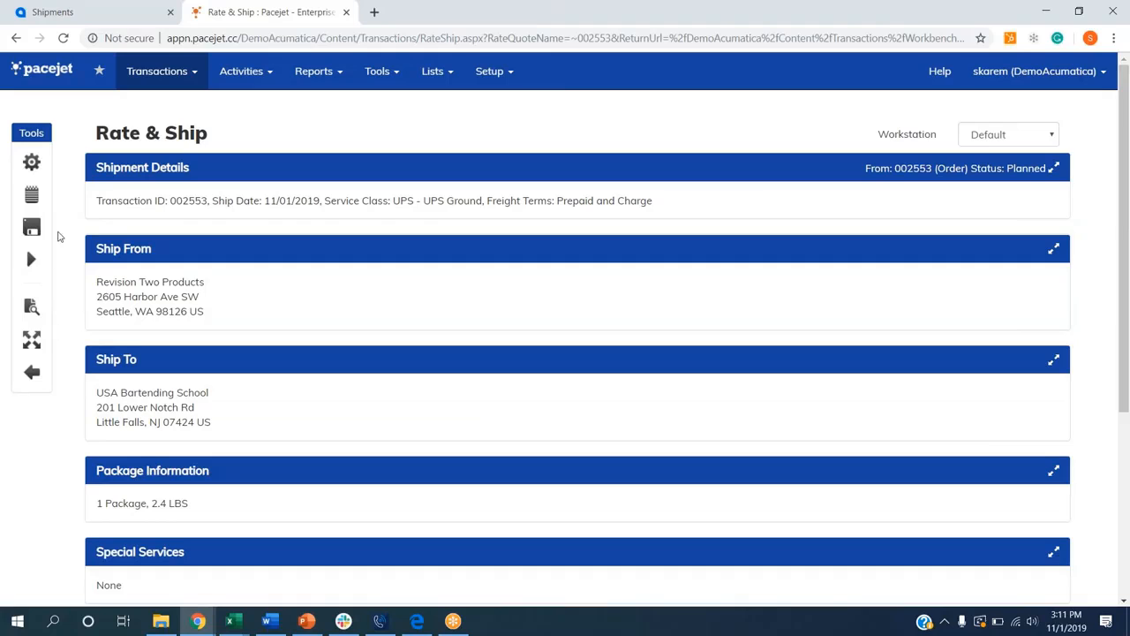
Step: Expand the shipment details and clear the carrier-service selection
left_click(120, 174)
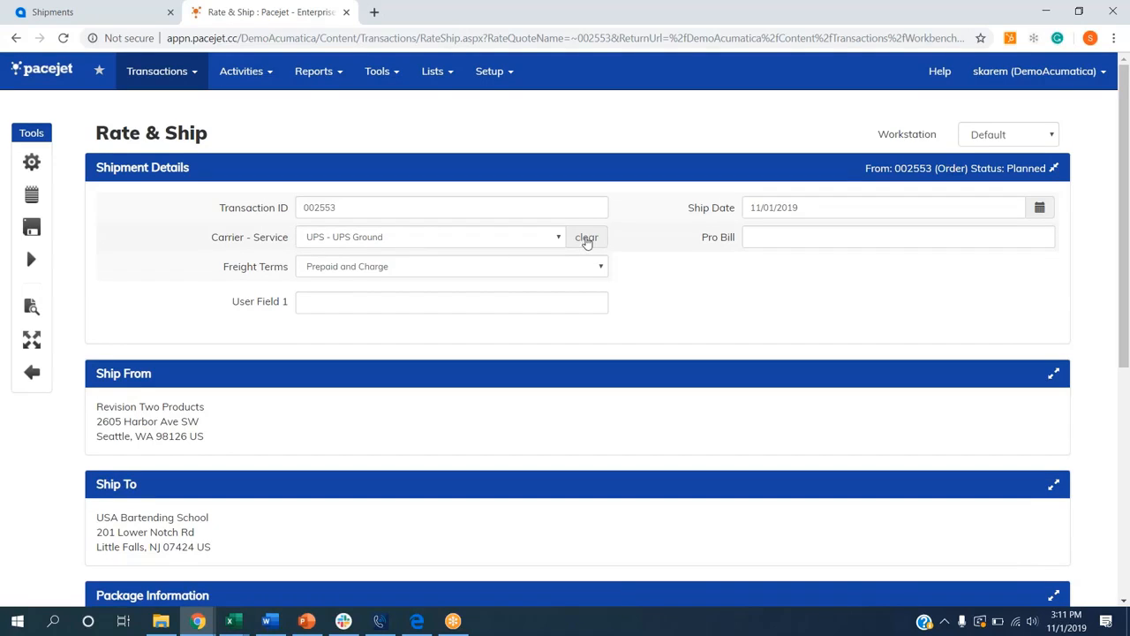
left_click(584, 240)
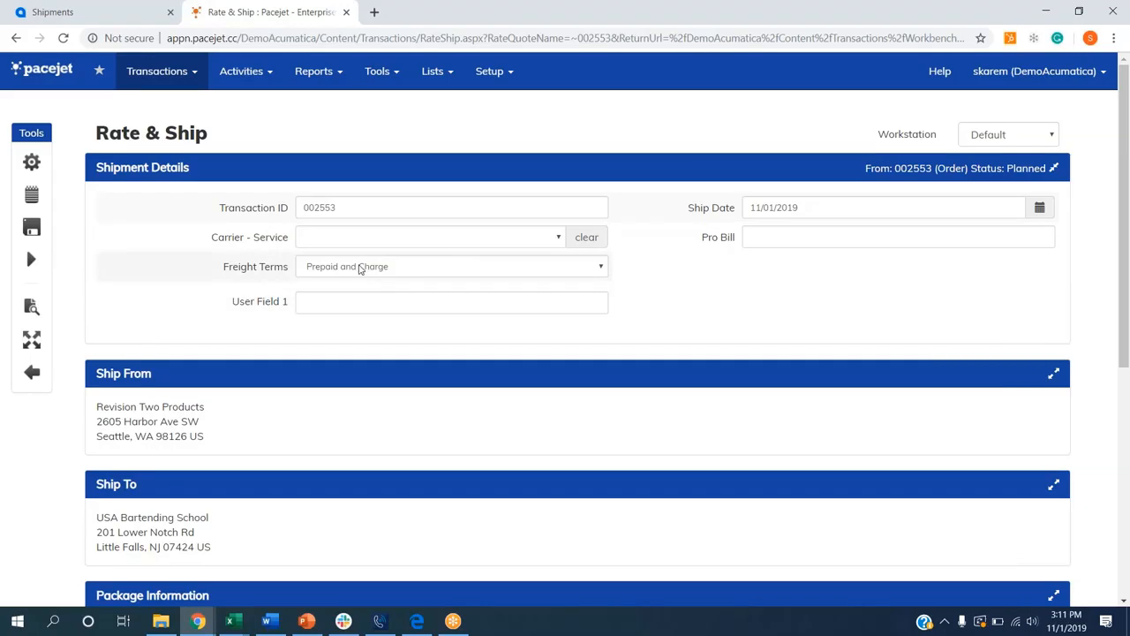
Step: Set the package container to Box-M (BOXM) and clone it into a second package
scroll(78, 283, "down", 3)
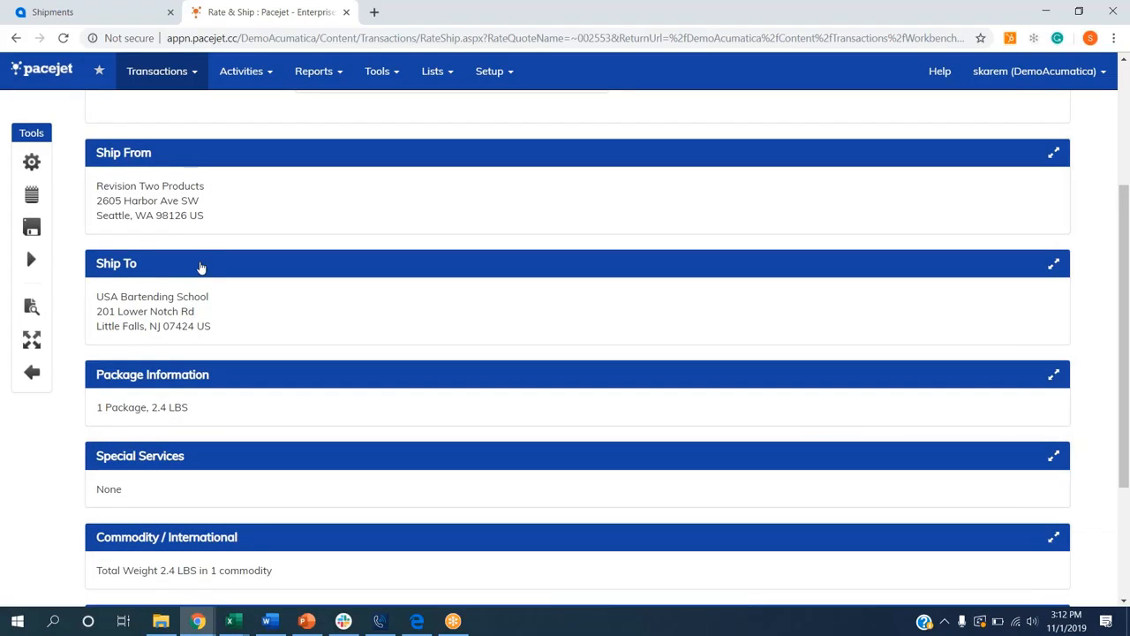
scroll(159, 262, "down", 2)
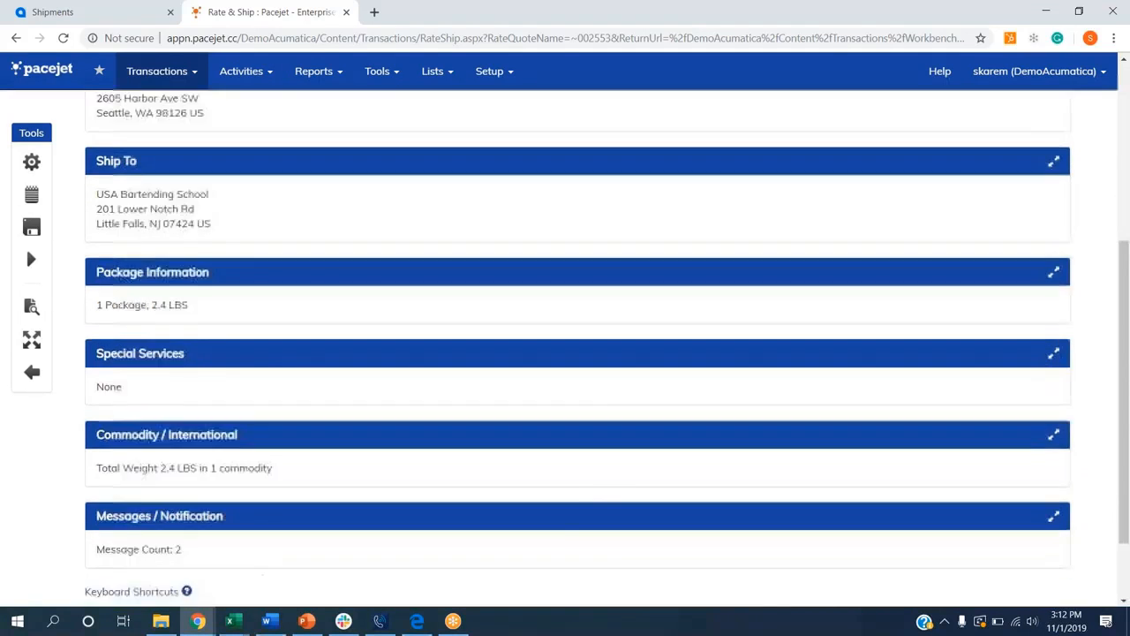
left_click(181, 234)
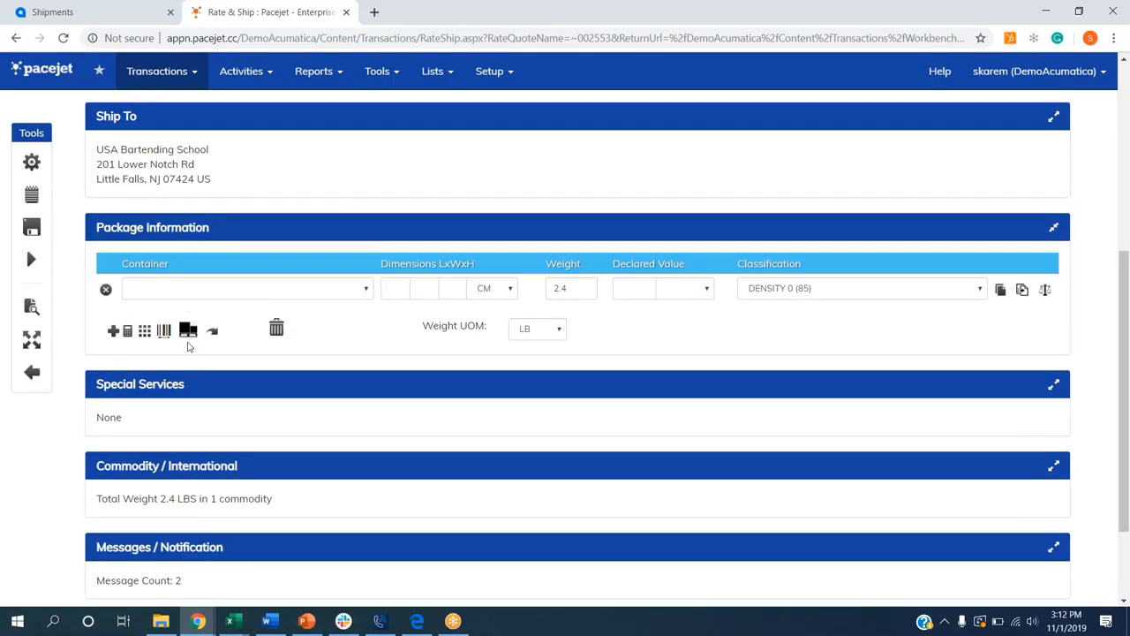
left_click(179, 293)
left_click(170, 383)
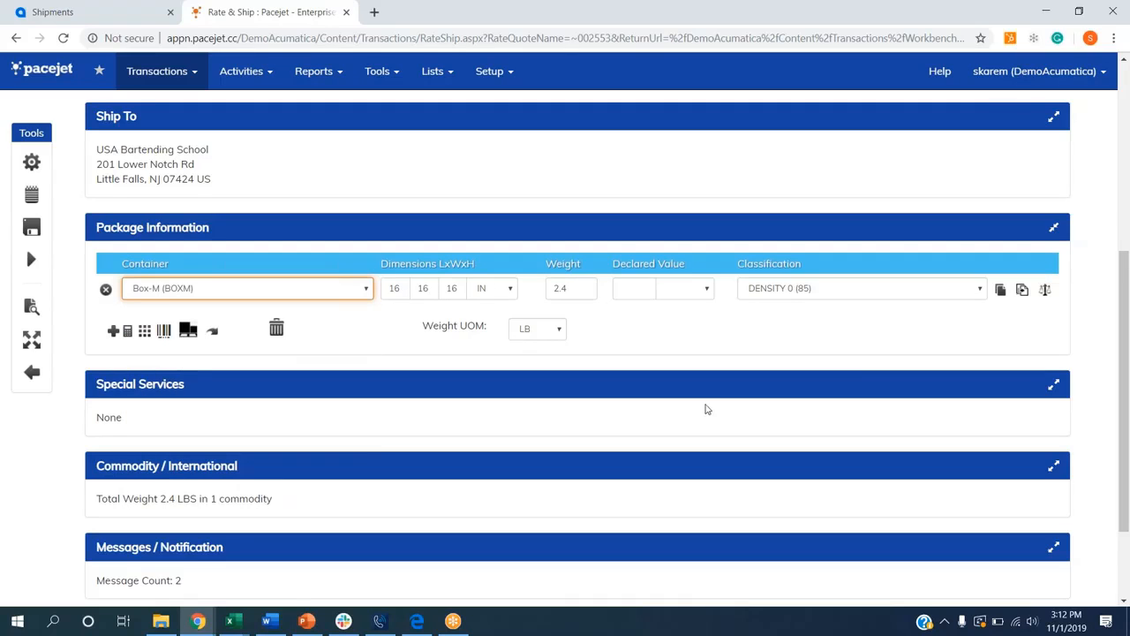
left_click(999, 289)
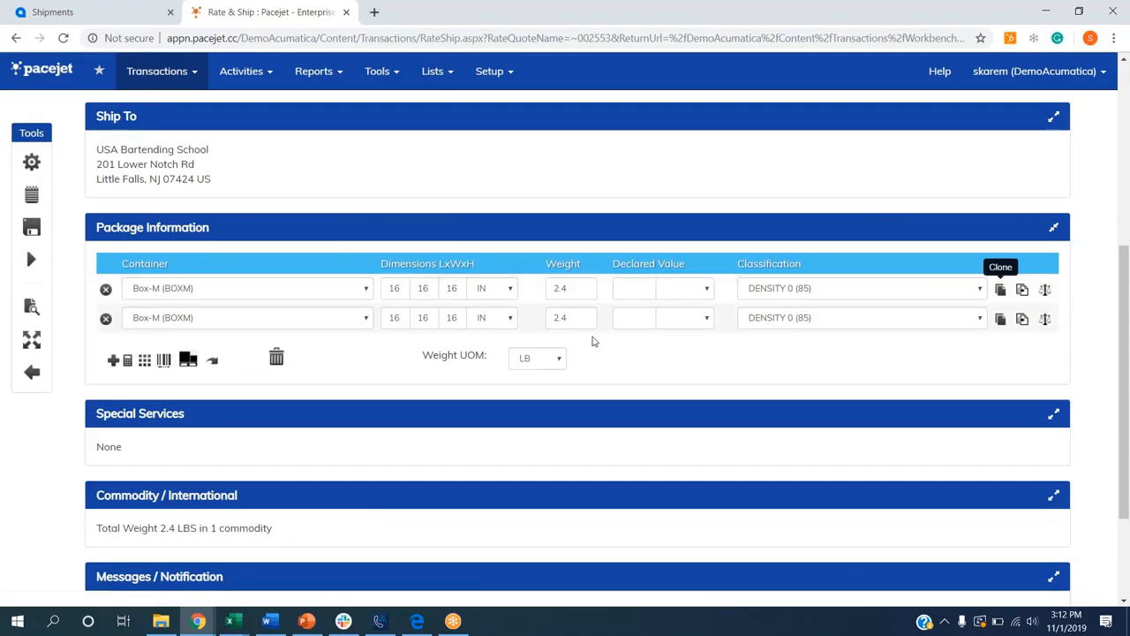
left_click(113, 360)
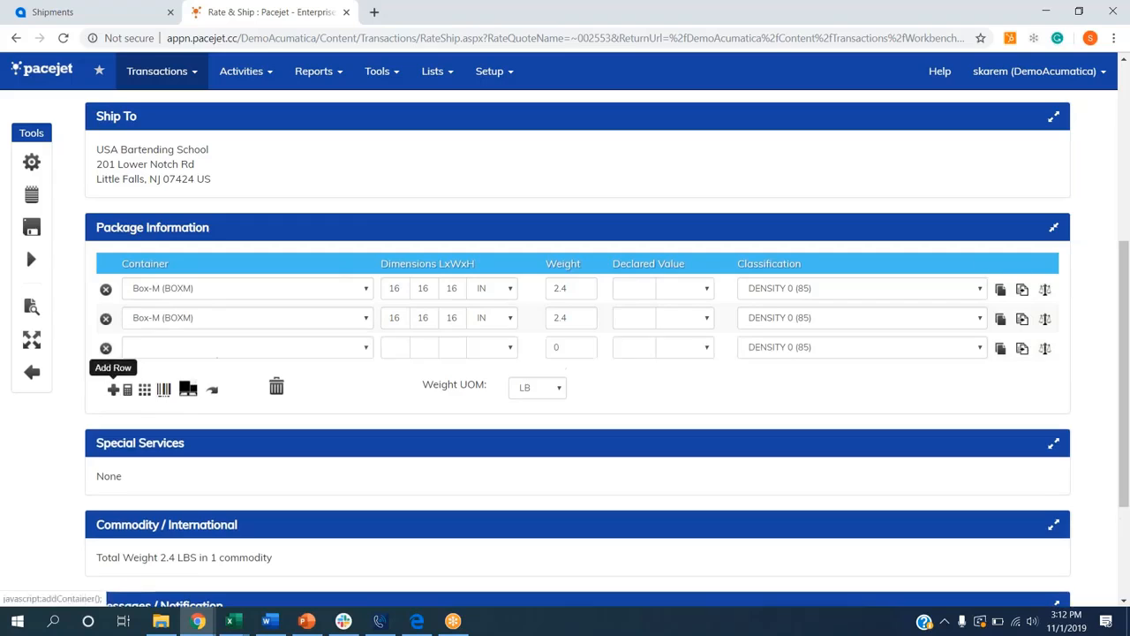
left_click(147, 350)
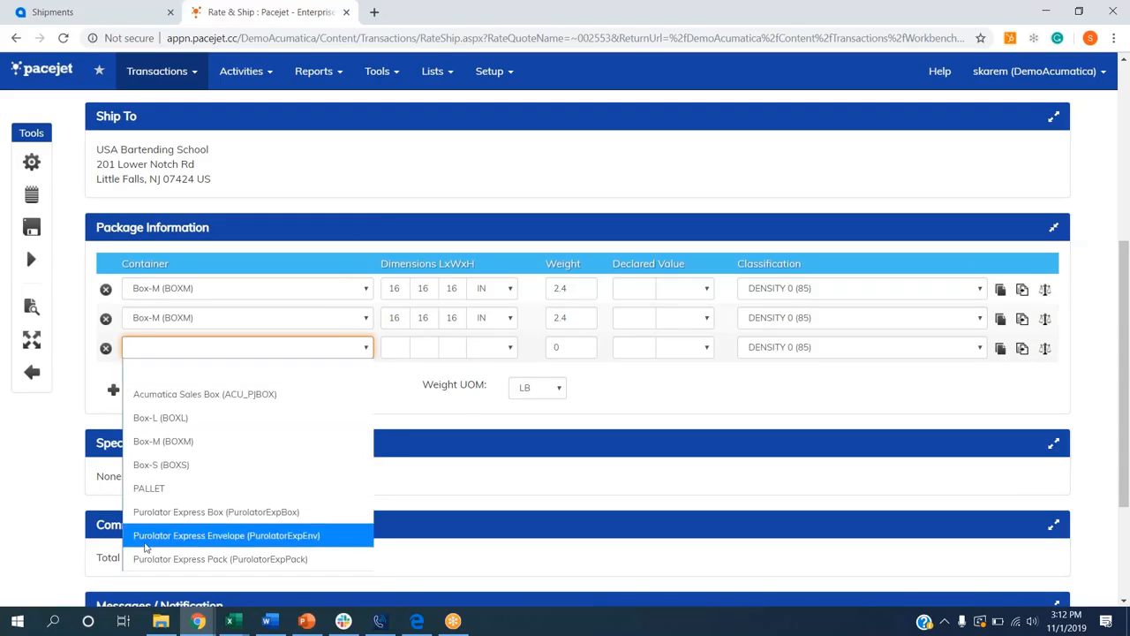
left_click(106, 348)
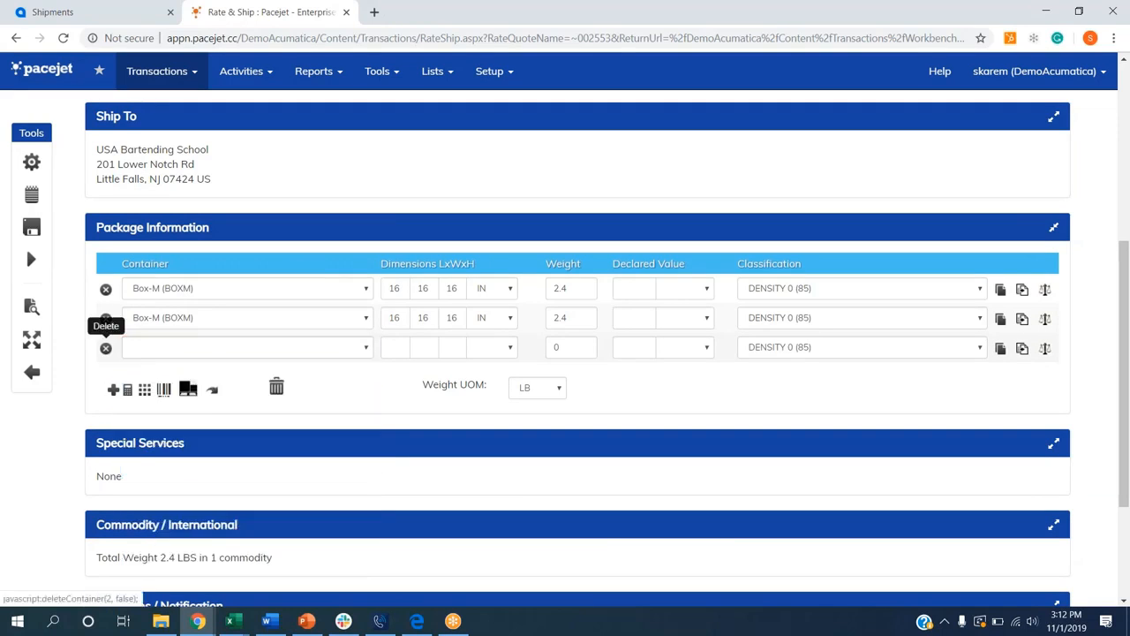
Step: In item packing, split the Lego 500 items, moving 2 into package #2 and leaving 1 in package #1
left_click(144, 361)
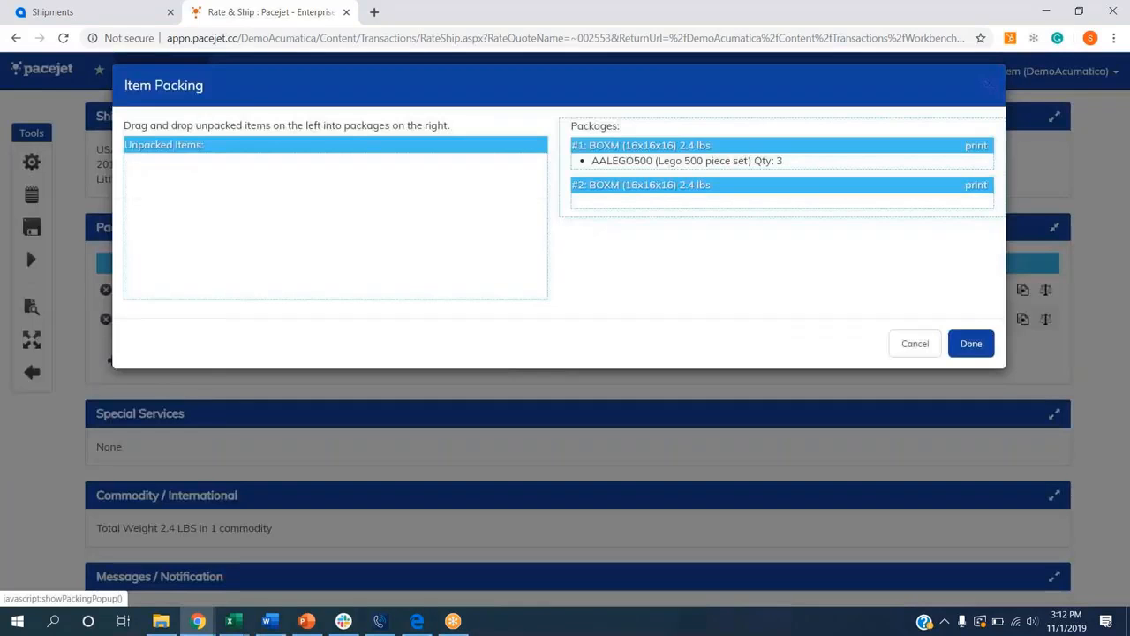
mouse_move(793, 162)
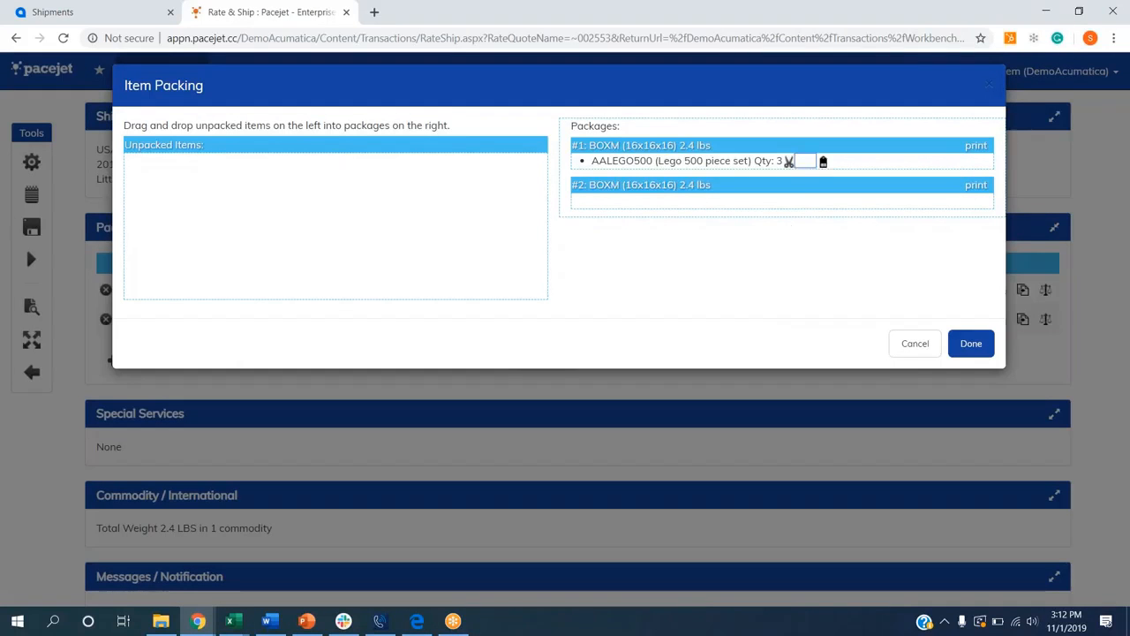
type("2")
left_click(788, 163)
left_click_drag(745, 177, 740, 197)
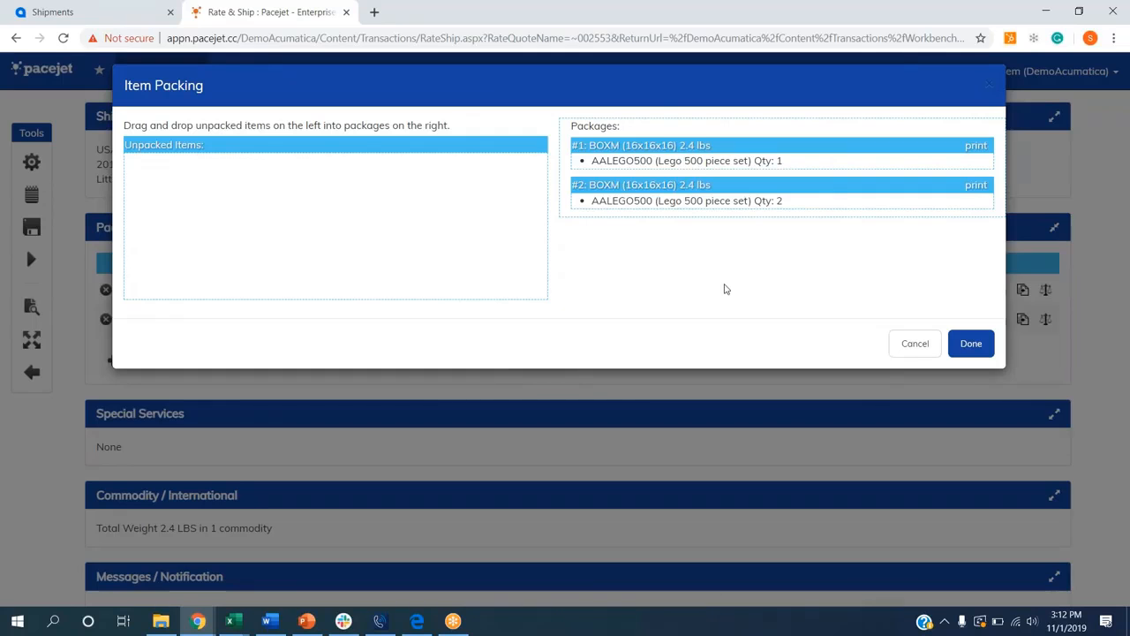
left_click(970, 343)
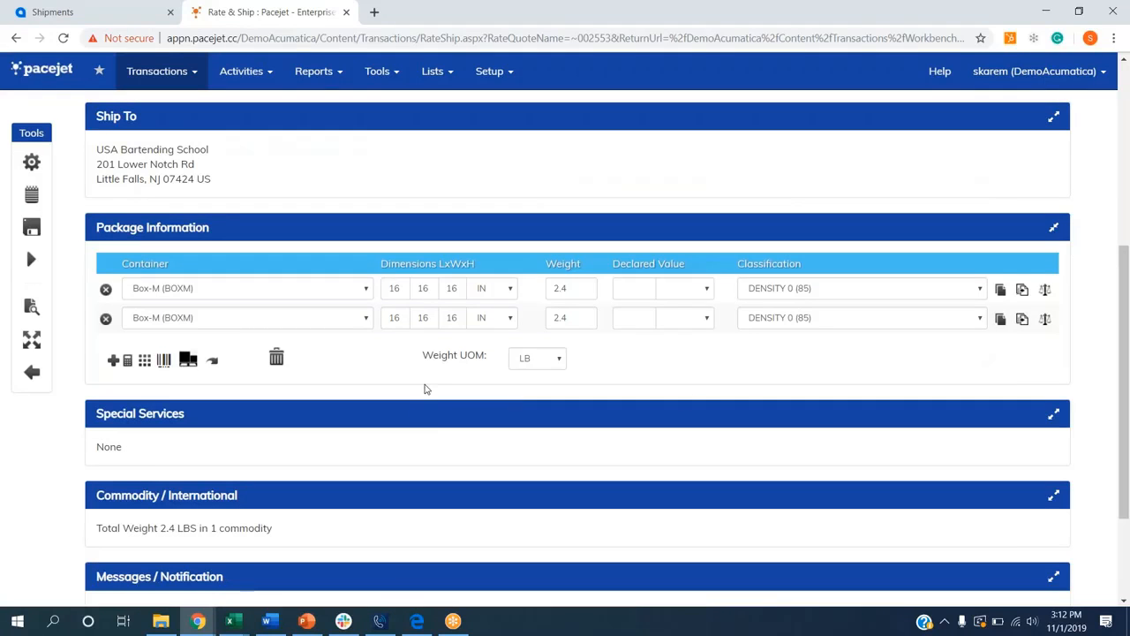
Step: Recalculate the package weights and rate the shipment
left_click(213, 361)
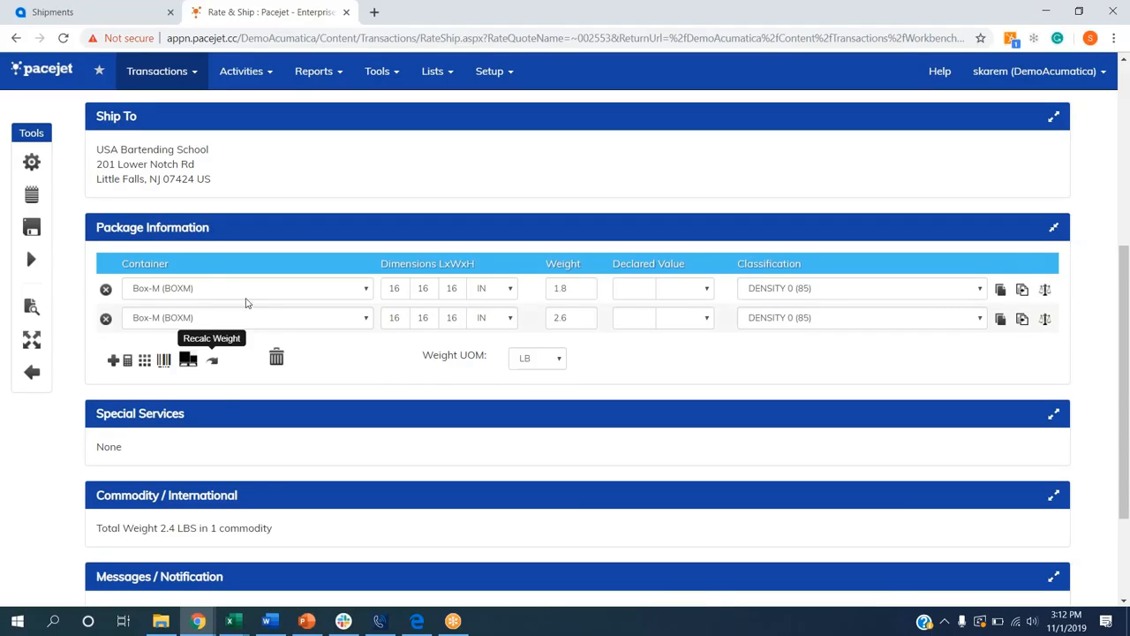
left_click(32, 163)
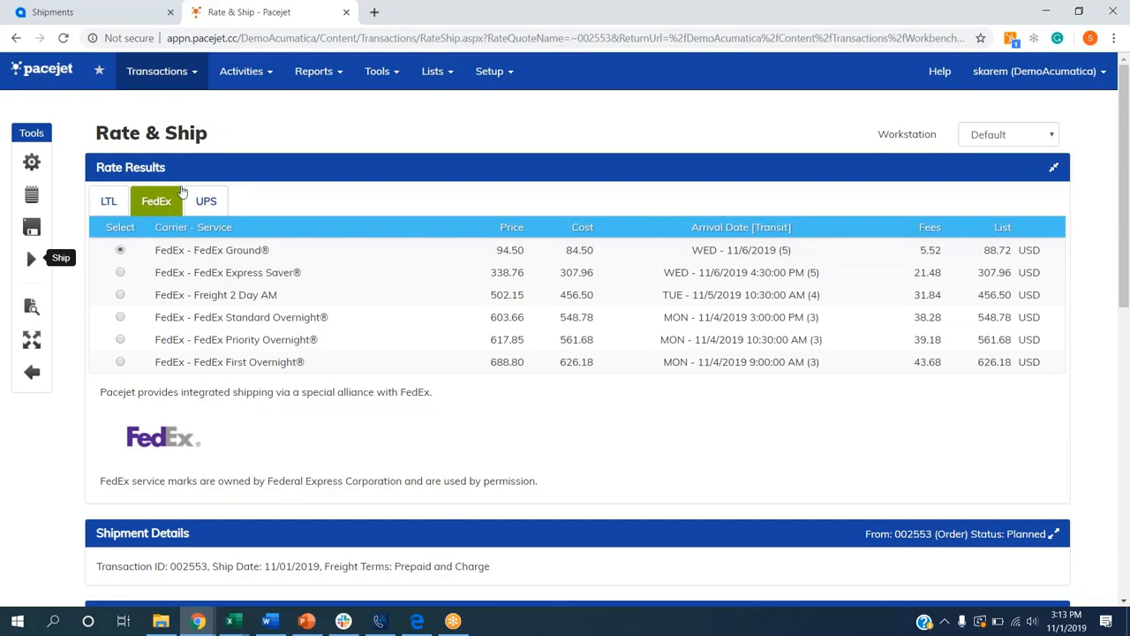
Step: Compare the LTL, FedEx and UPS rate results, then ship using the selected FedEx Ground service
left_click(210, 203)
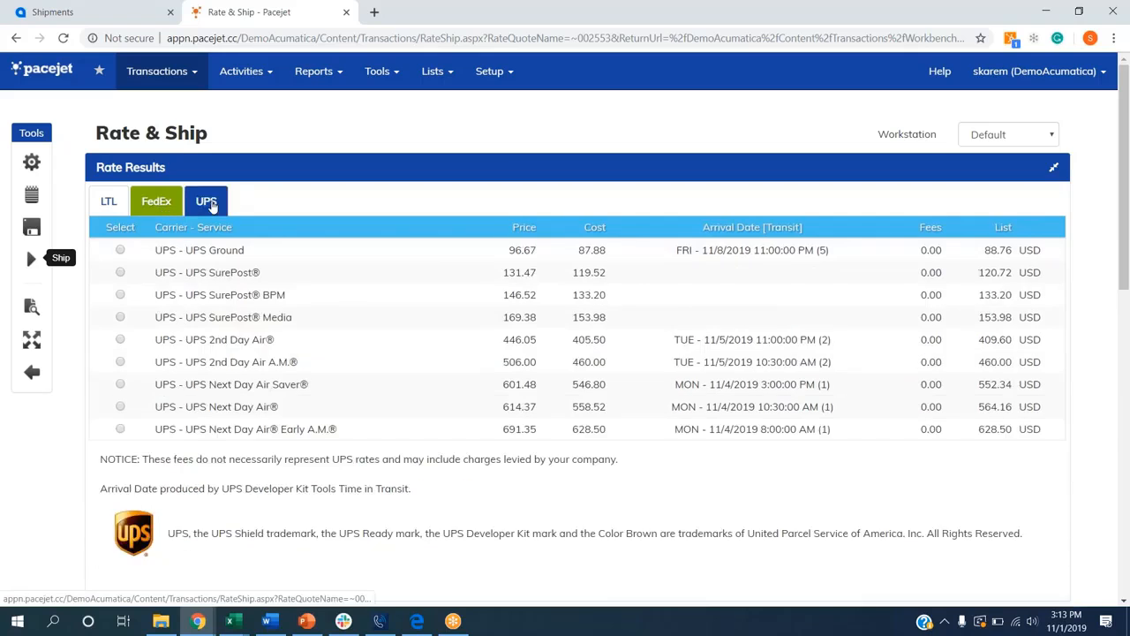
left_click(109, 203)
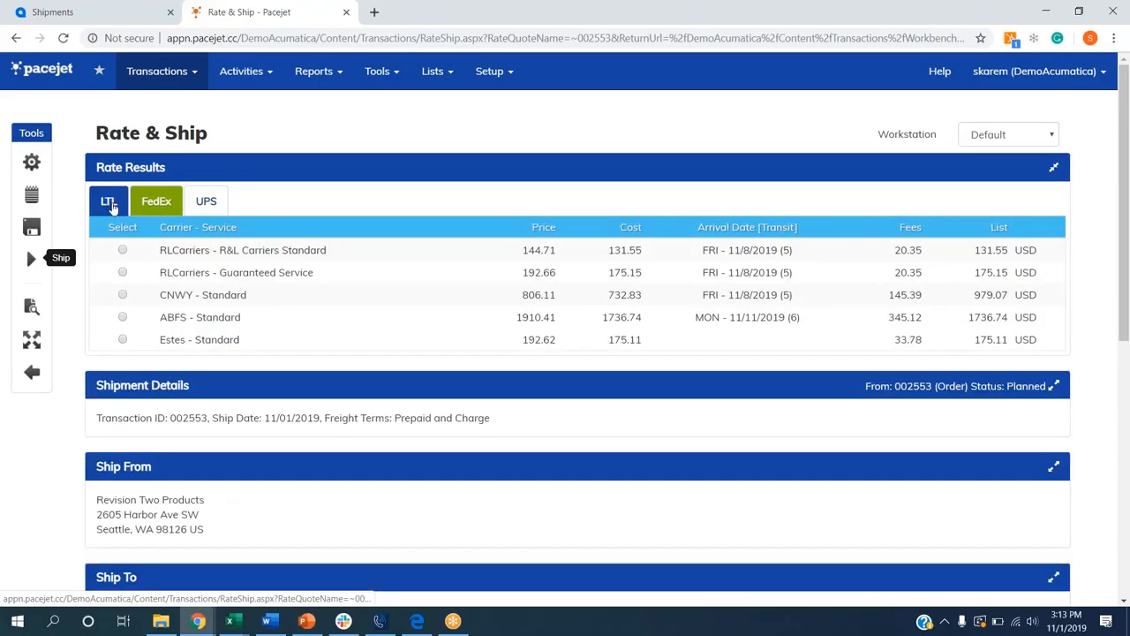
left_click(158, 203)
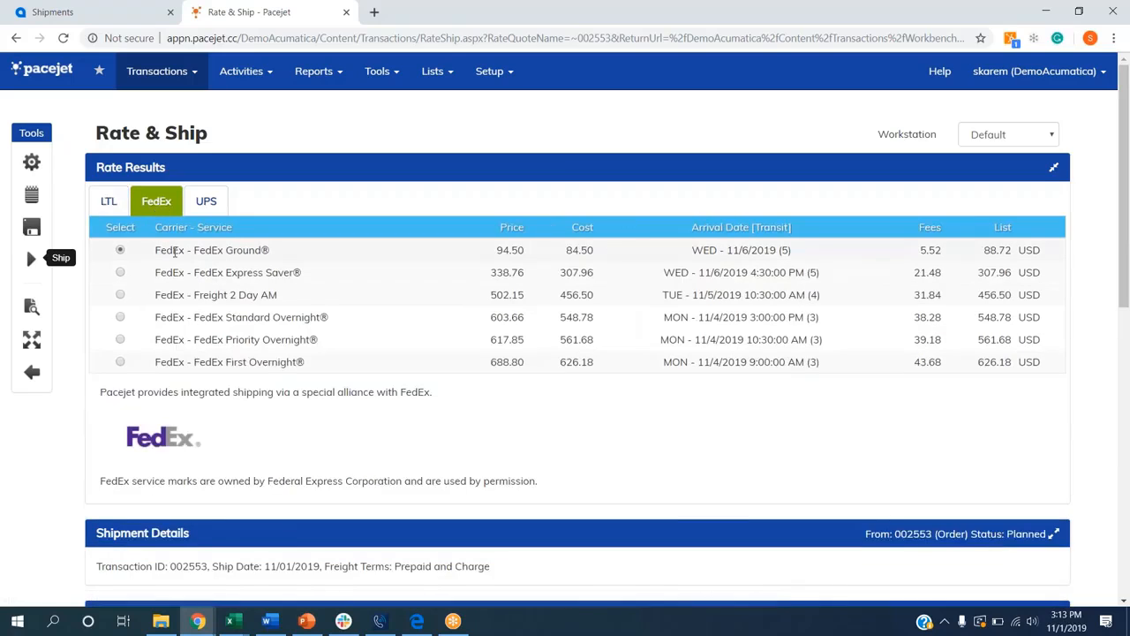
left_click(32, 259)
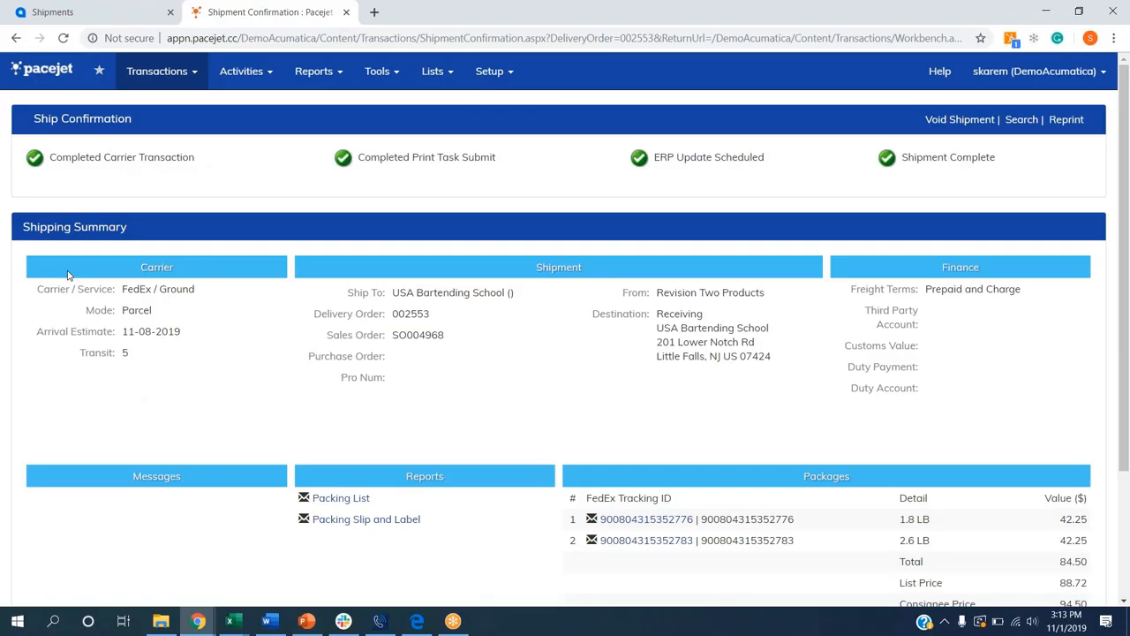
Step: Open the first package's shipping label from its FedEx tracking ID, then return to the ship confirmation
left_click(618, 521)
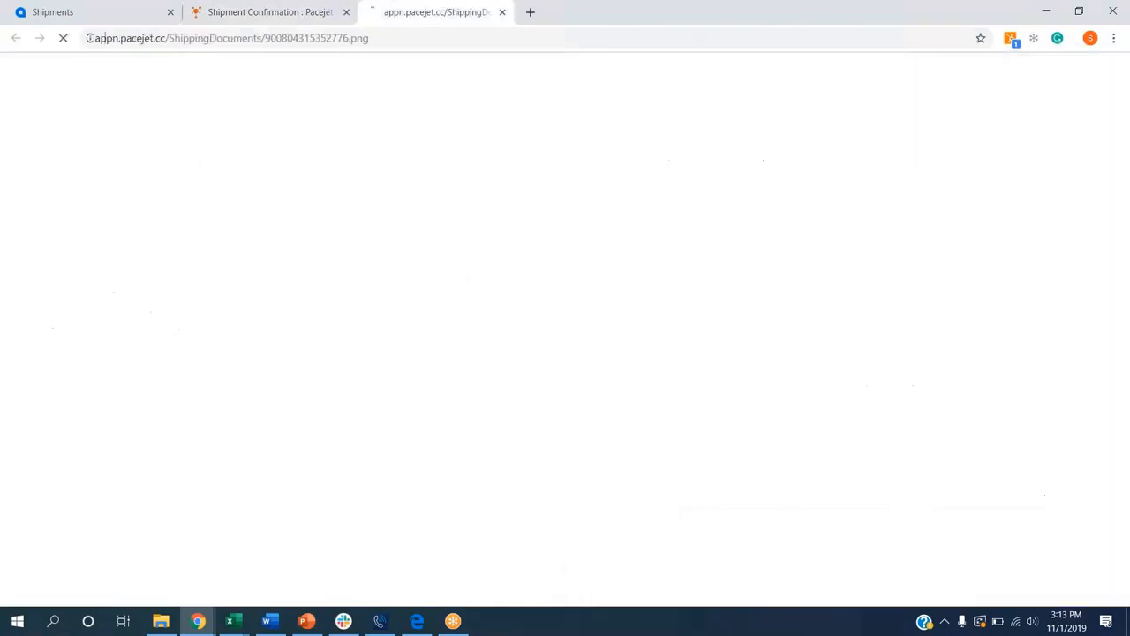
left_click(215, 12)
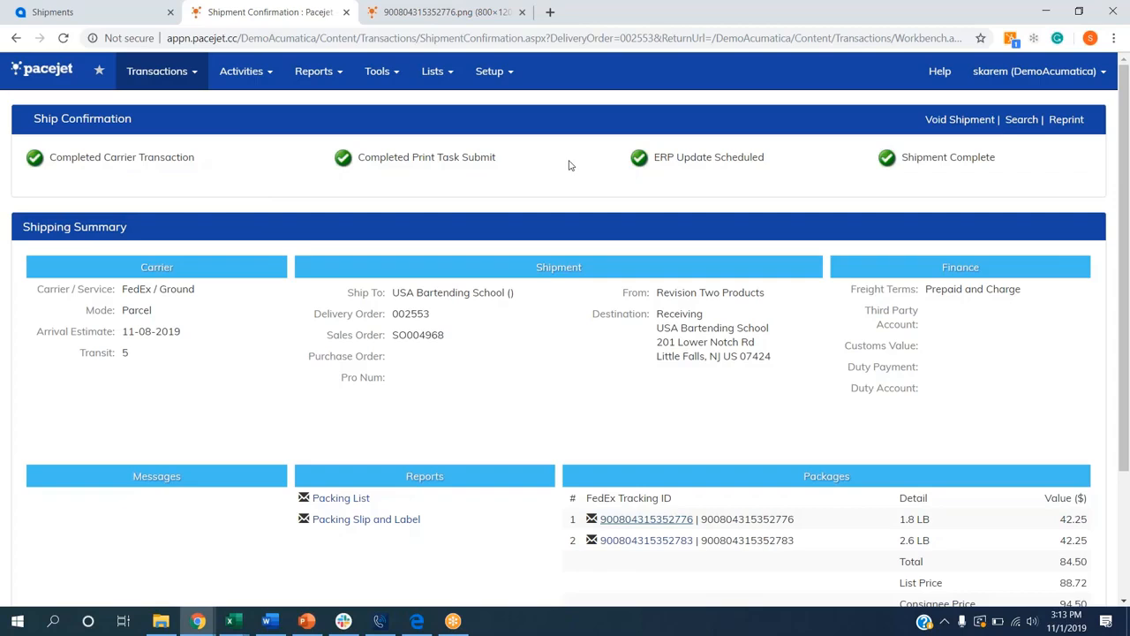
Step: Switch to the Acumatica shipment 002553 and run the Update Pacejet Shipments action
left_click(91, 12)
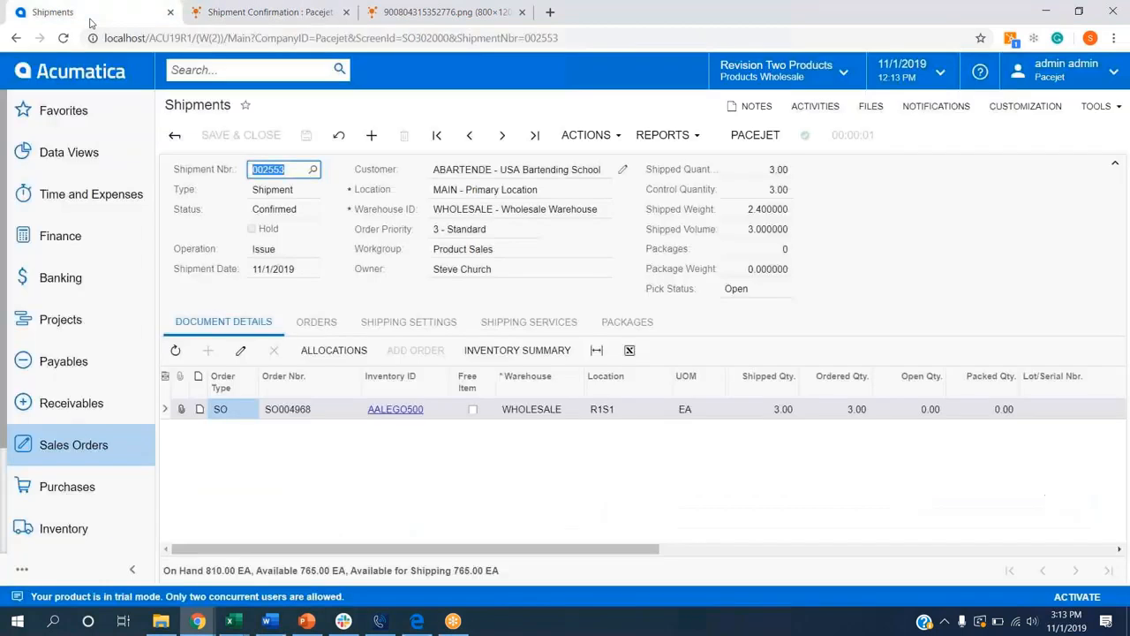
left_click(586, 134)
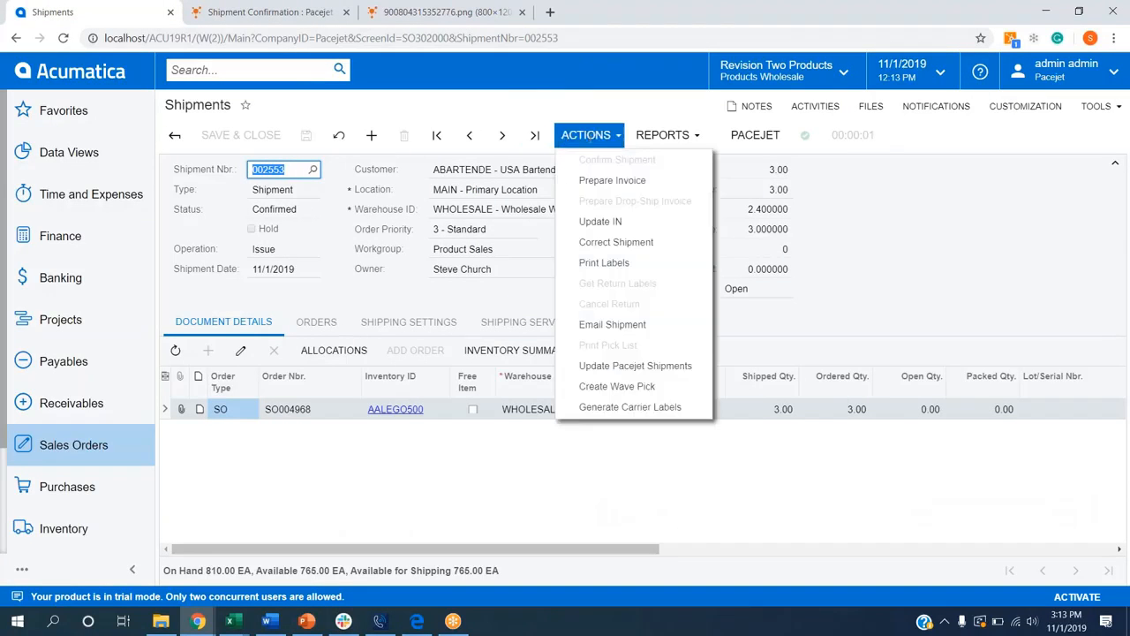
left_click(607, 371)
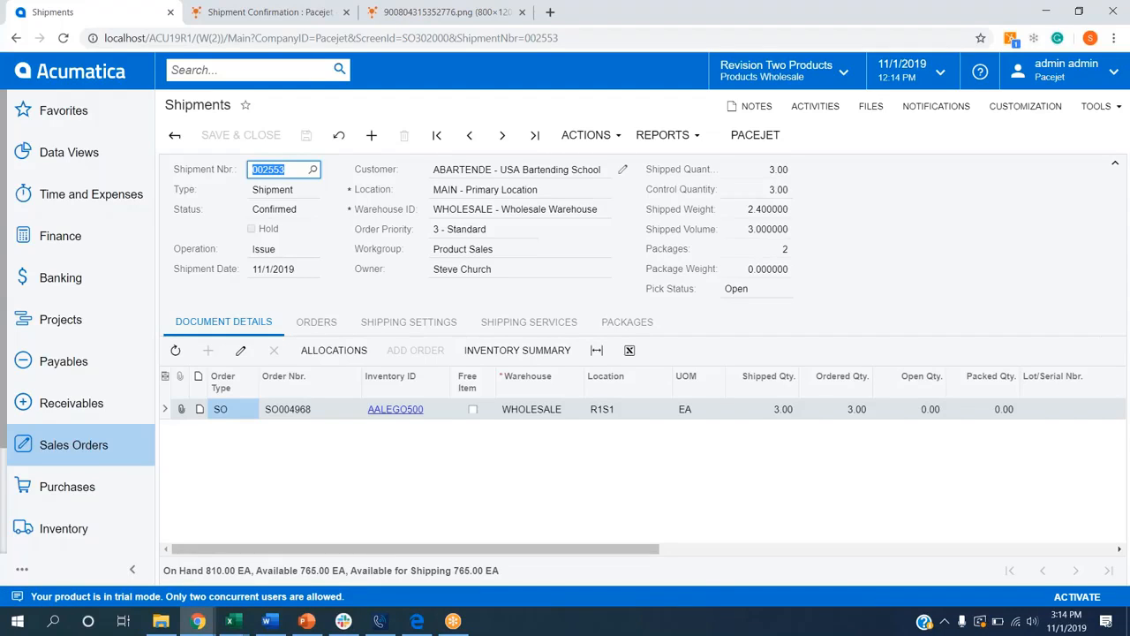
Step: Review the shipment's packages, their tracking numbers and contents, and its shipping settings
left_click(625, 325)
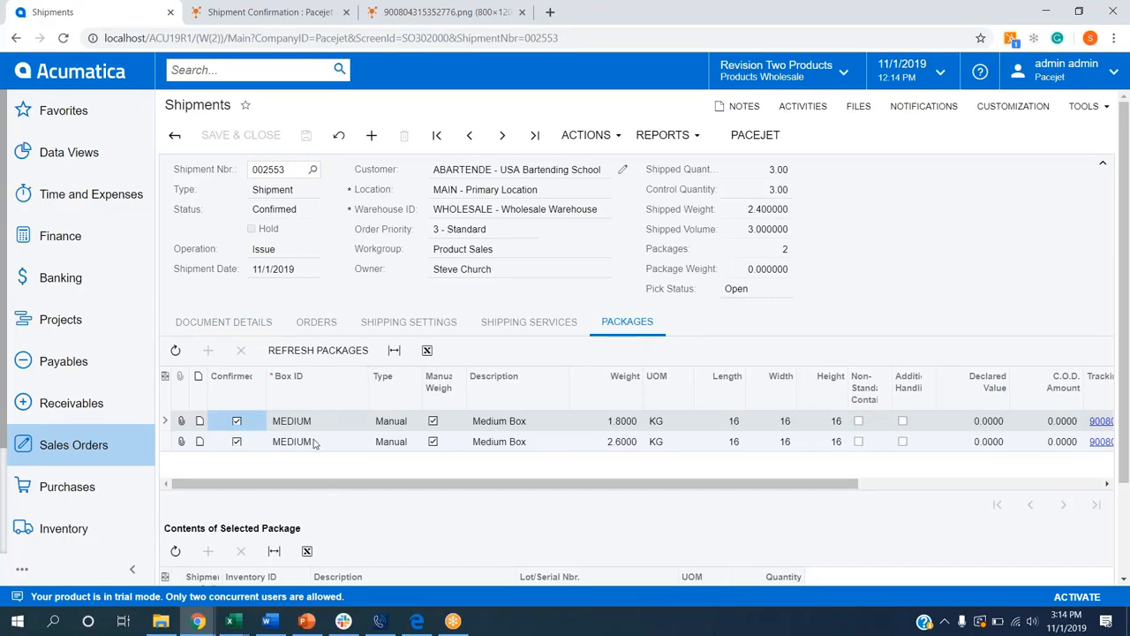
left_click_drag(323, 485, 448, 490)
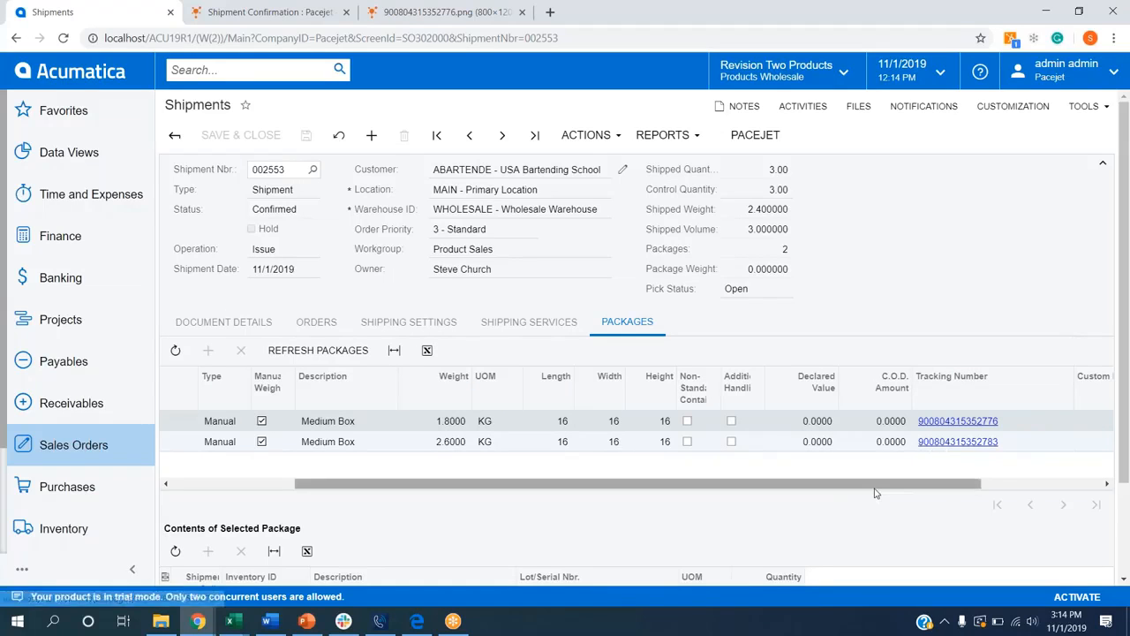
left_click_drag(876, 493, 711, 494)
scroll(711, 494, "down", 2)
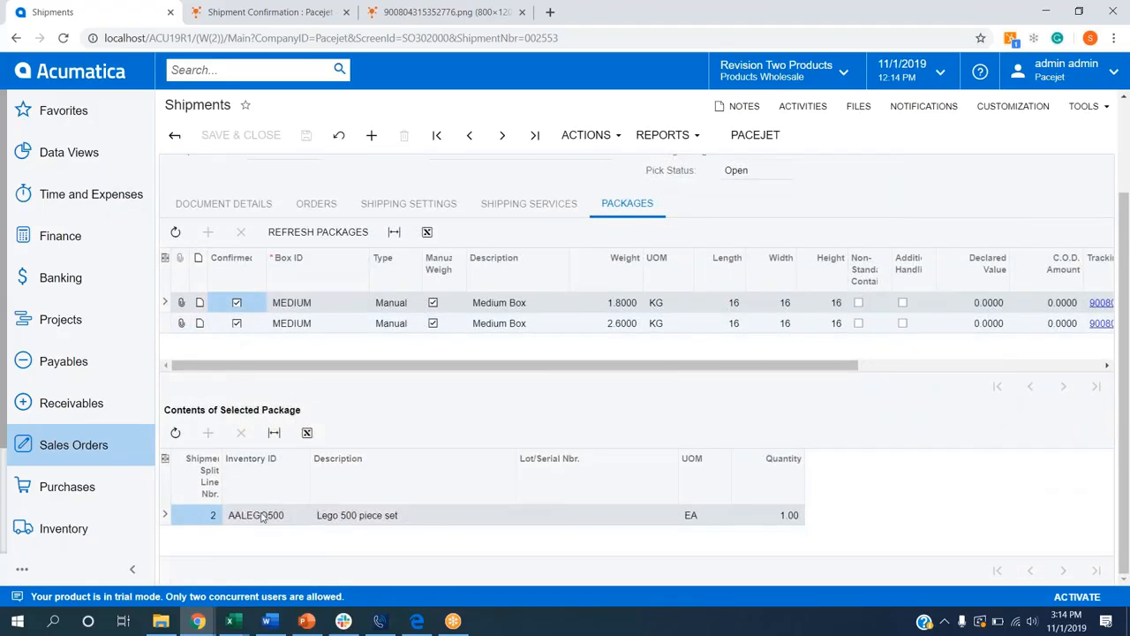
left_click(330, 323)
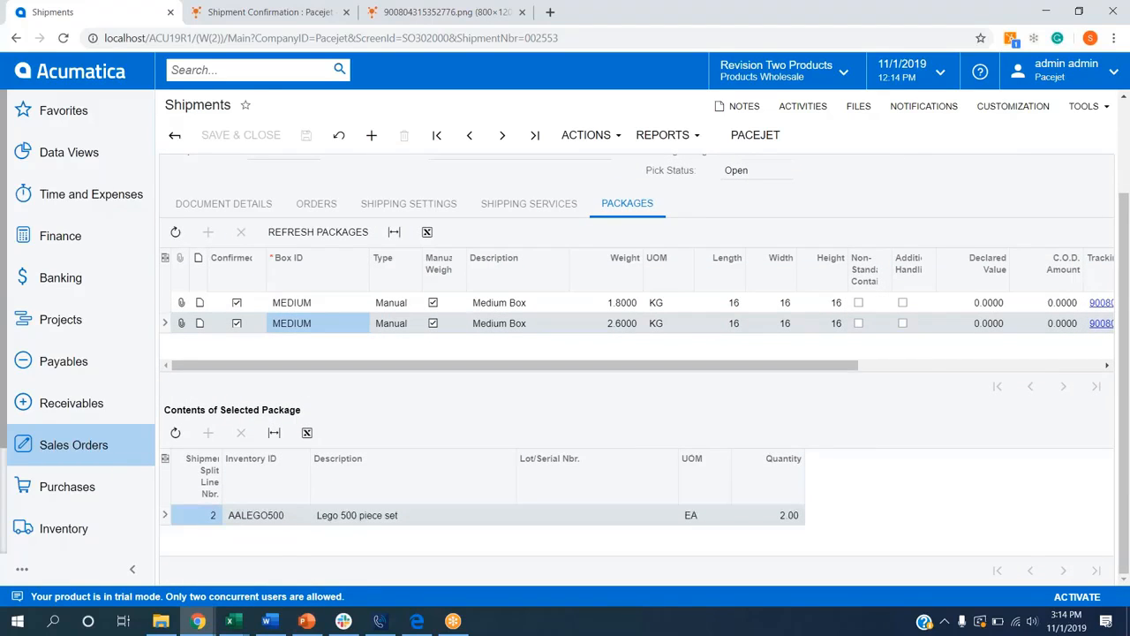
left_click(430, 208)
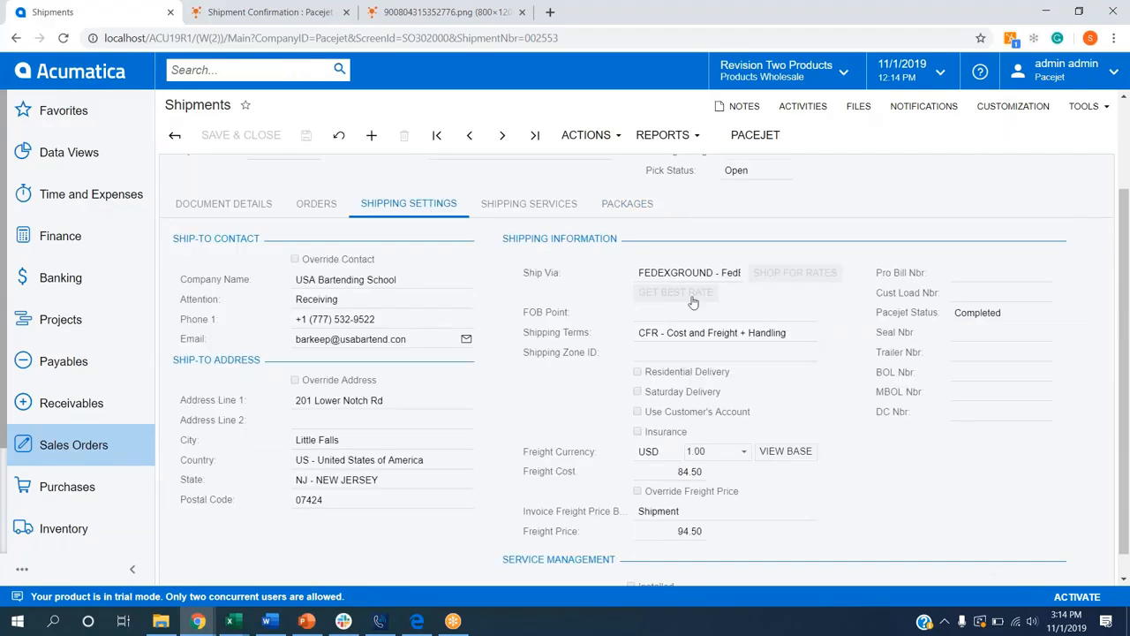